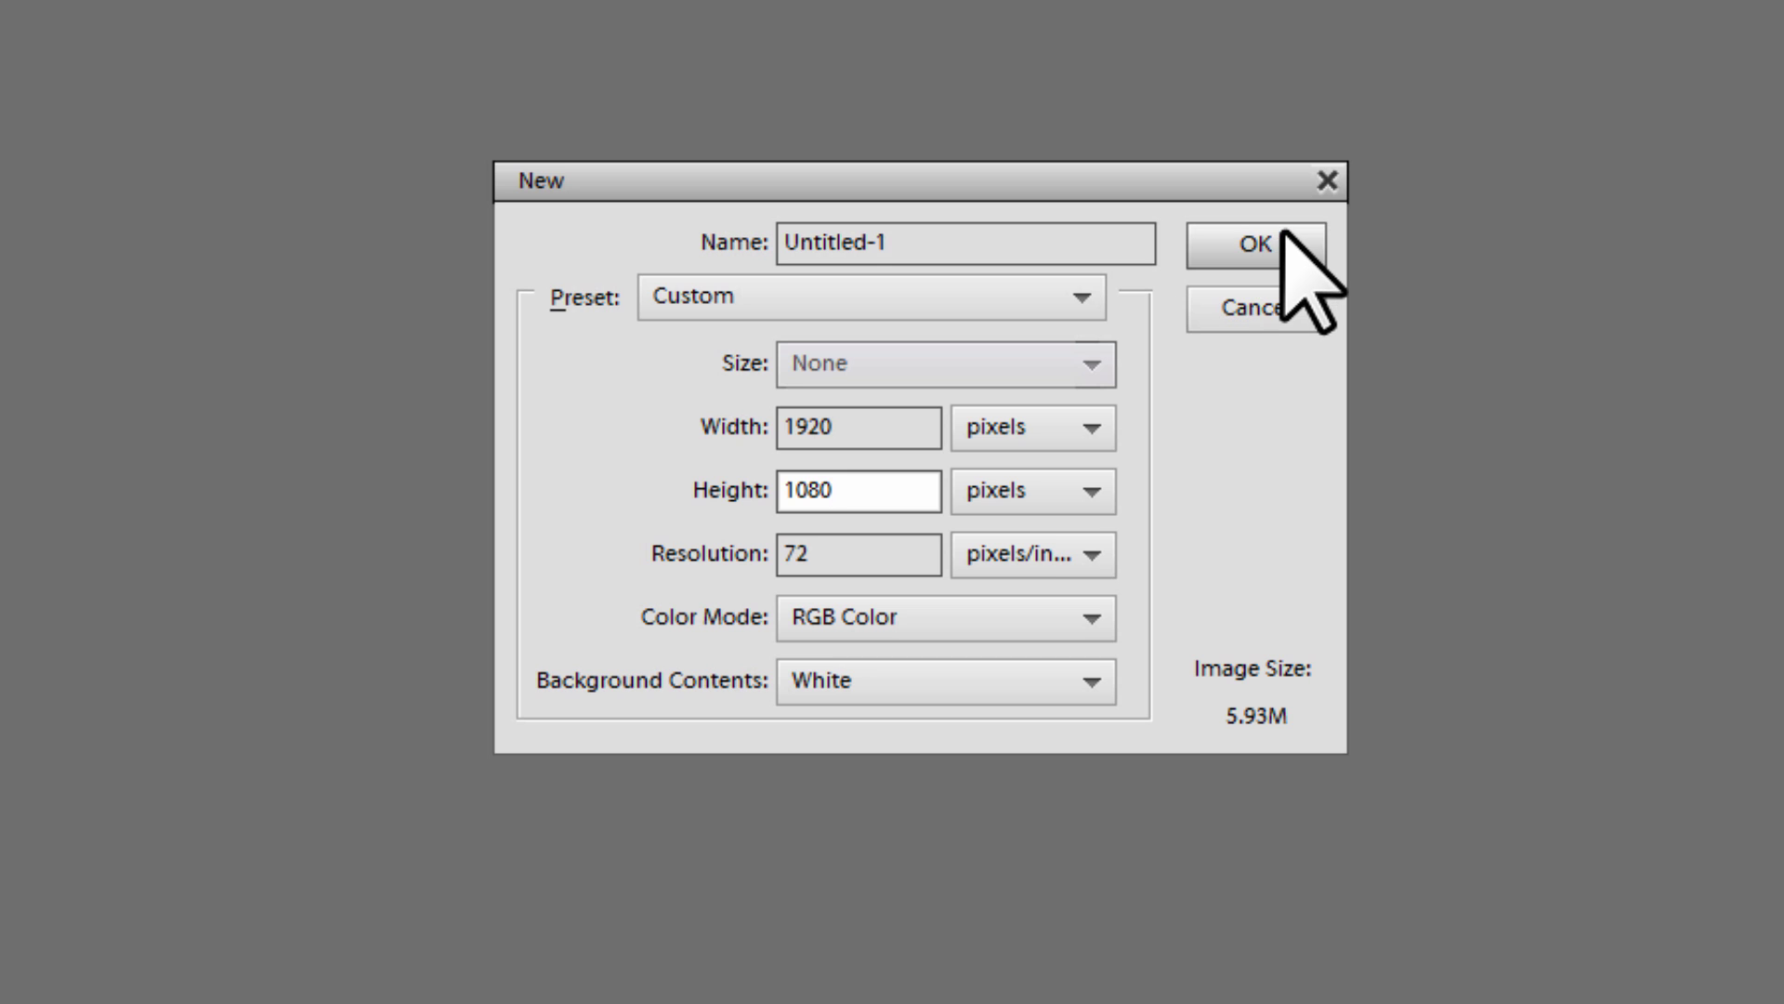
Step: Create a white 1920 x 1080 pixel RGB document at 72 pixels/inch and place b10light_fx017.jpg in it
click(1280, 245)
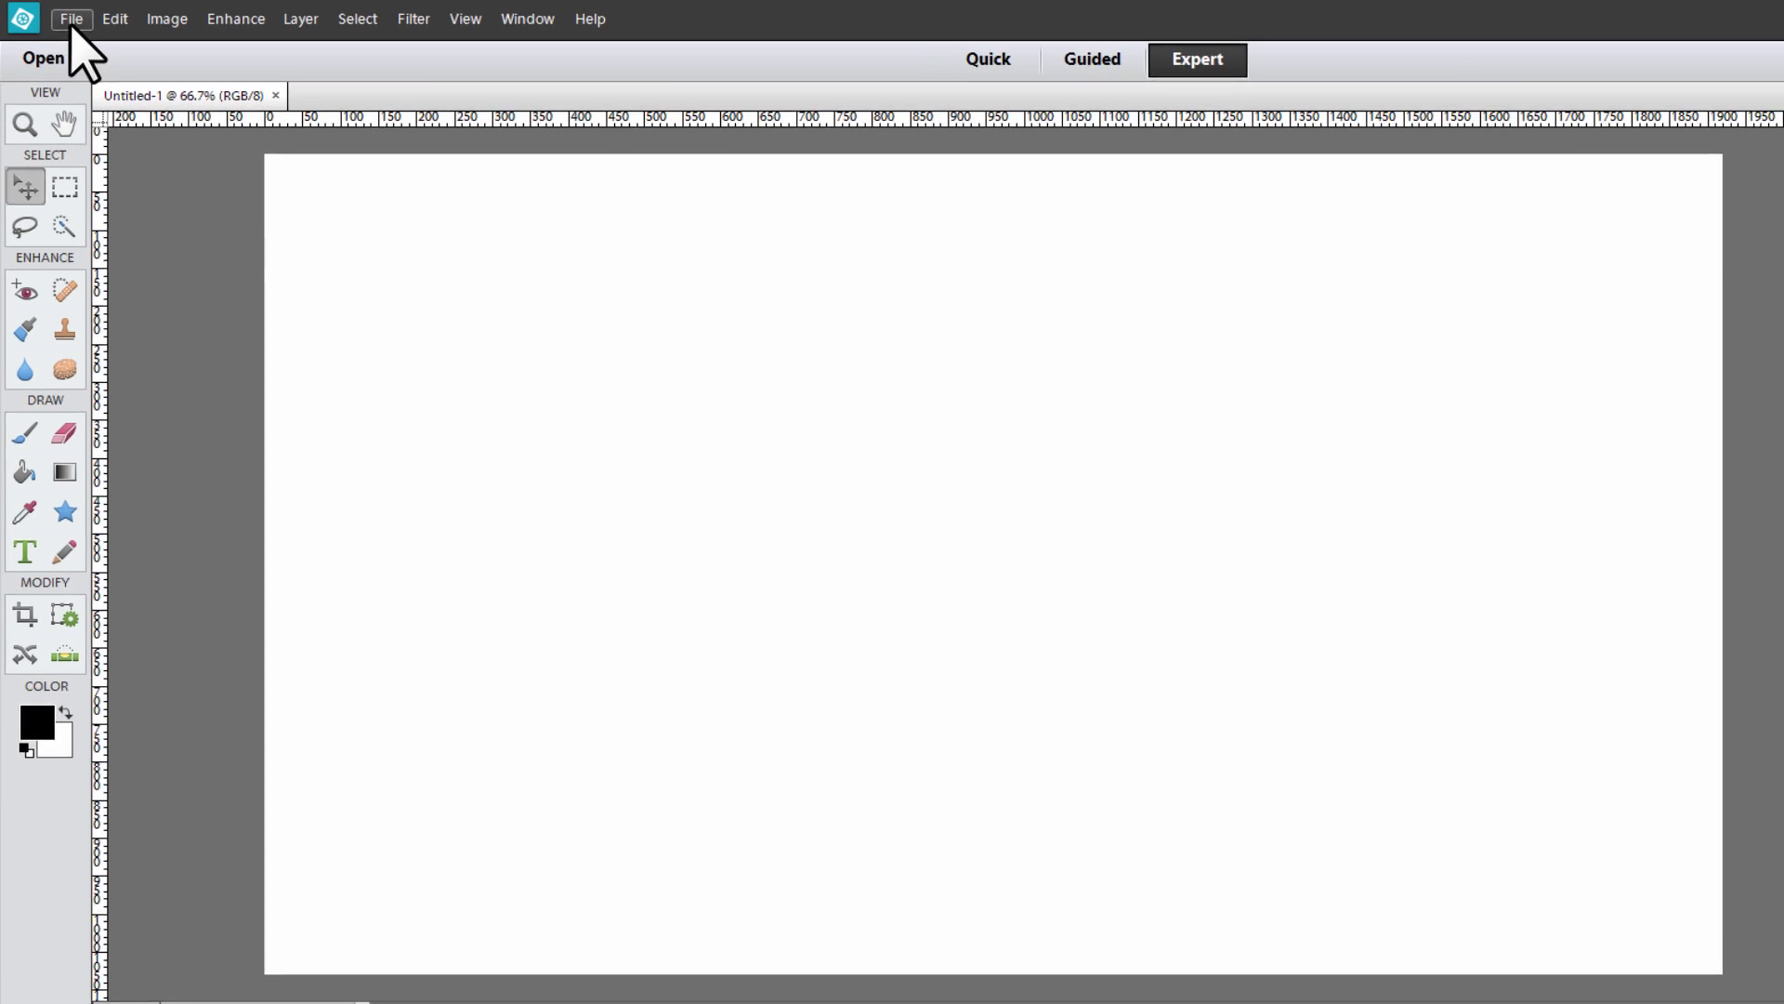
click(58, 16)
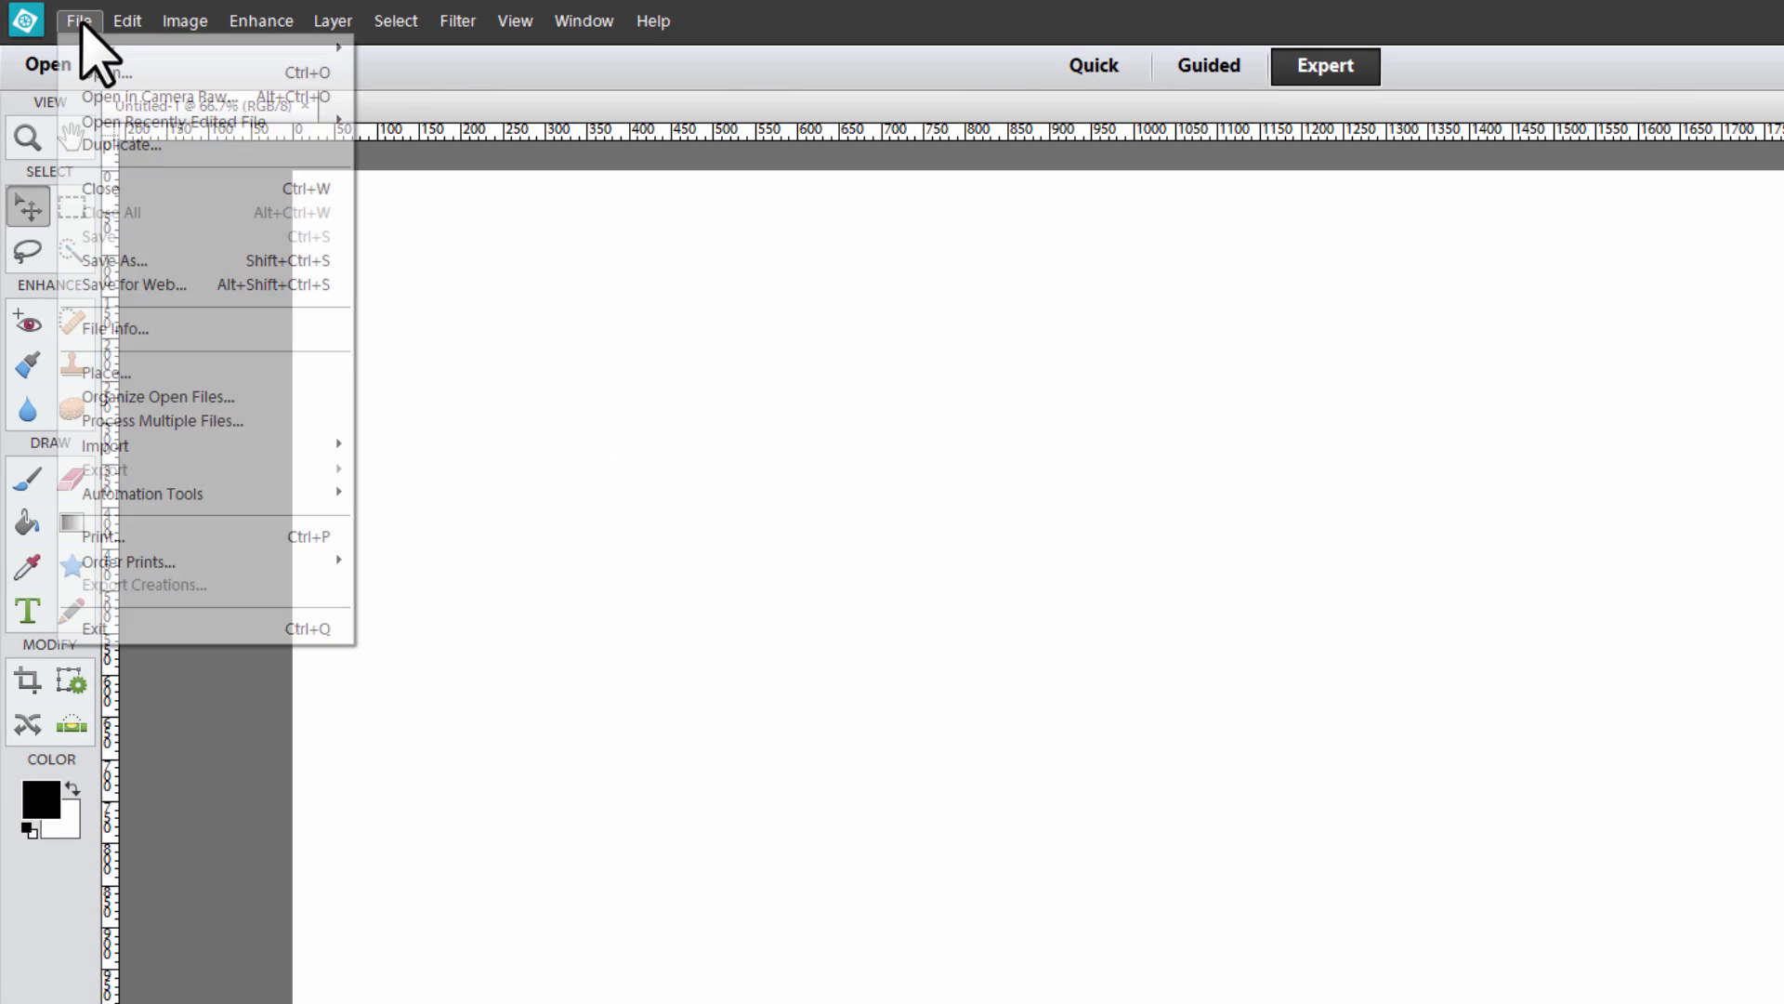
click(124, 373)
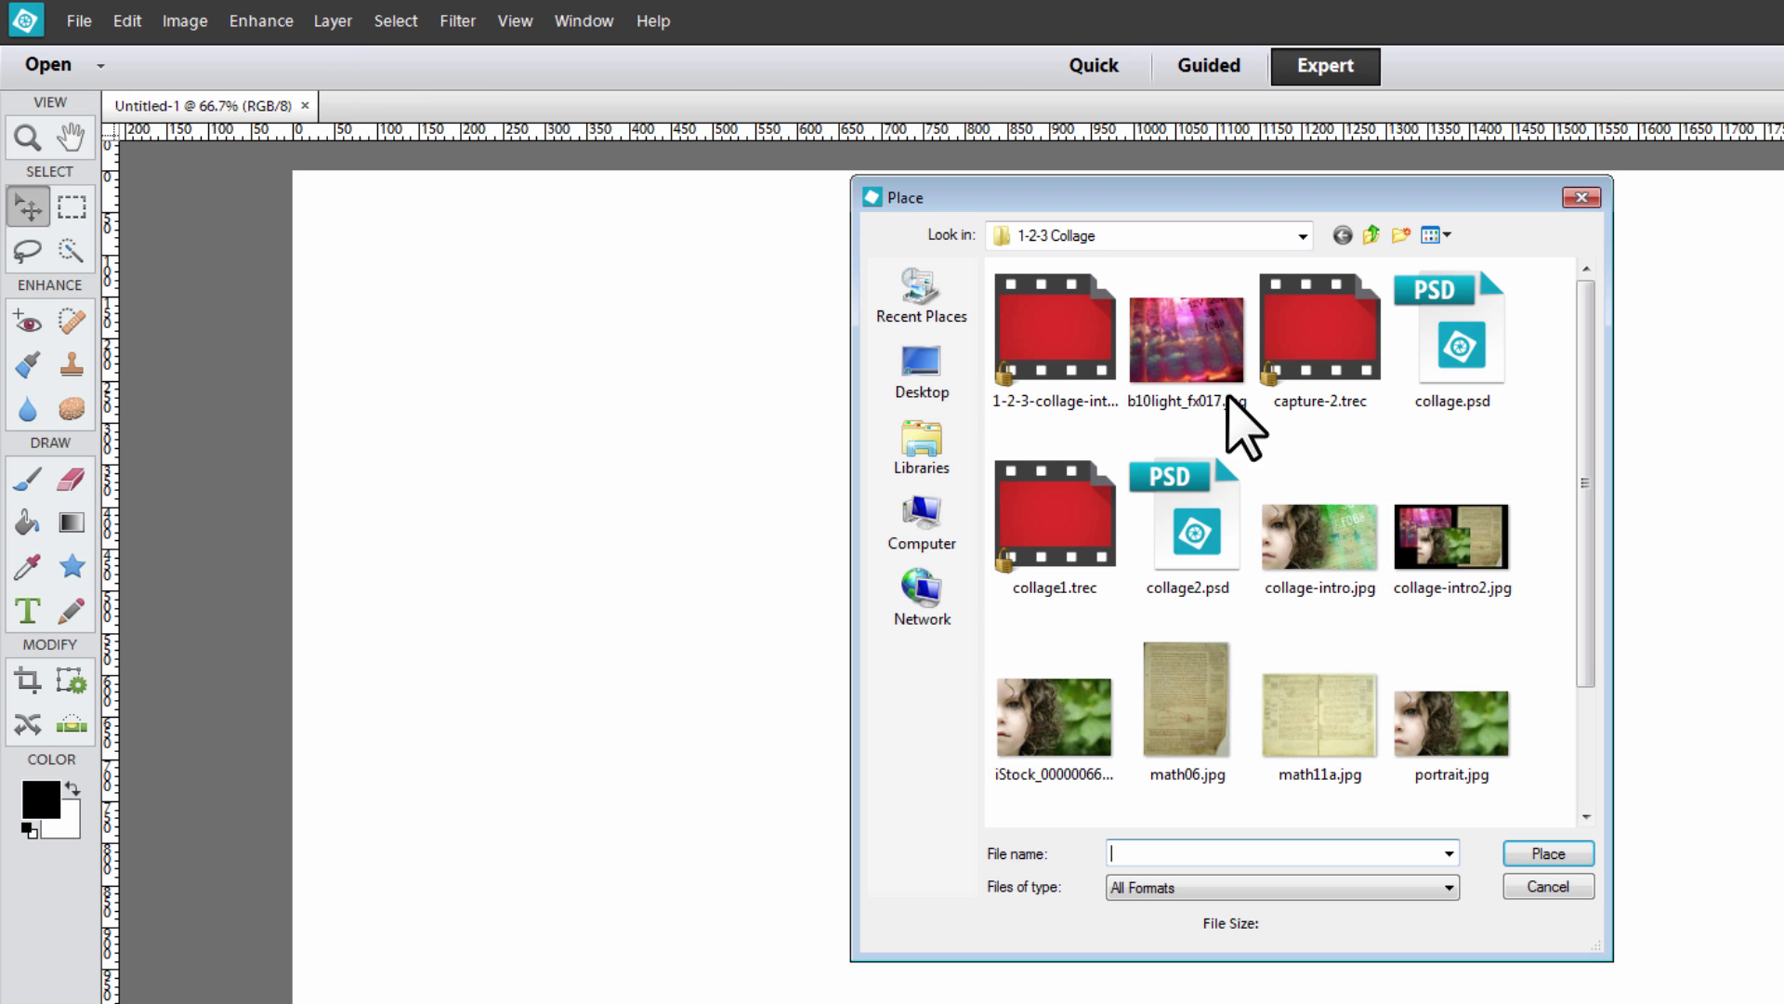
click(1175, 353)
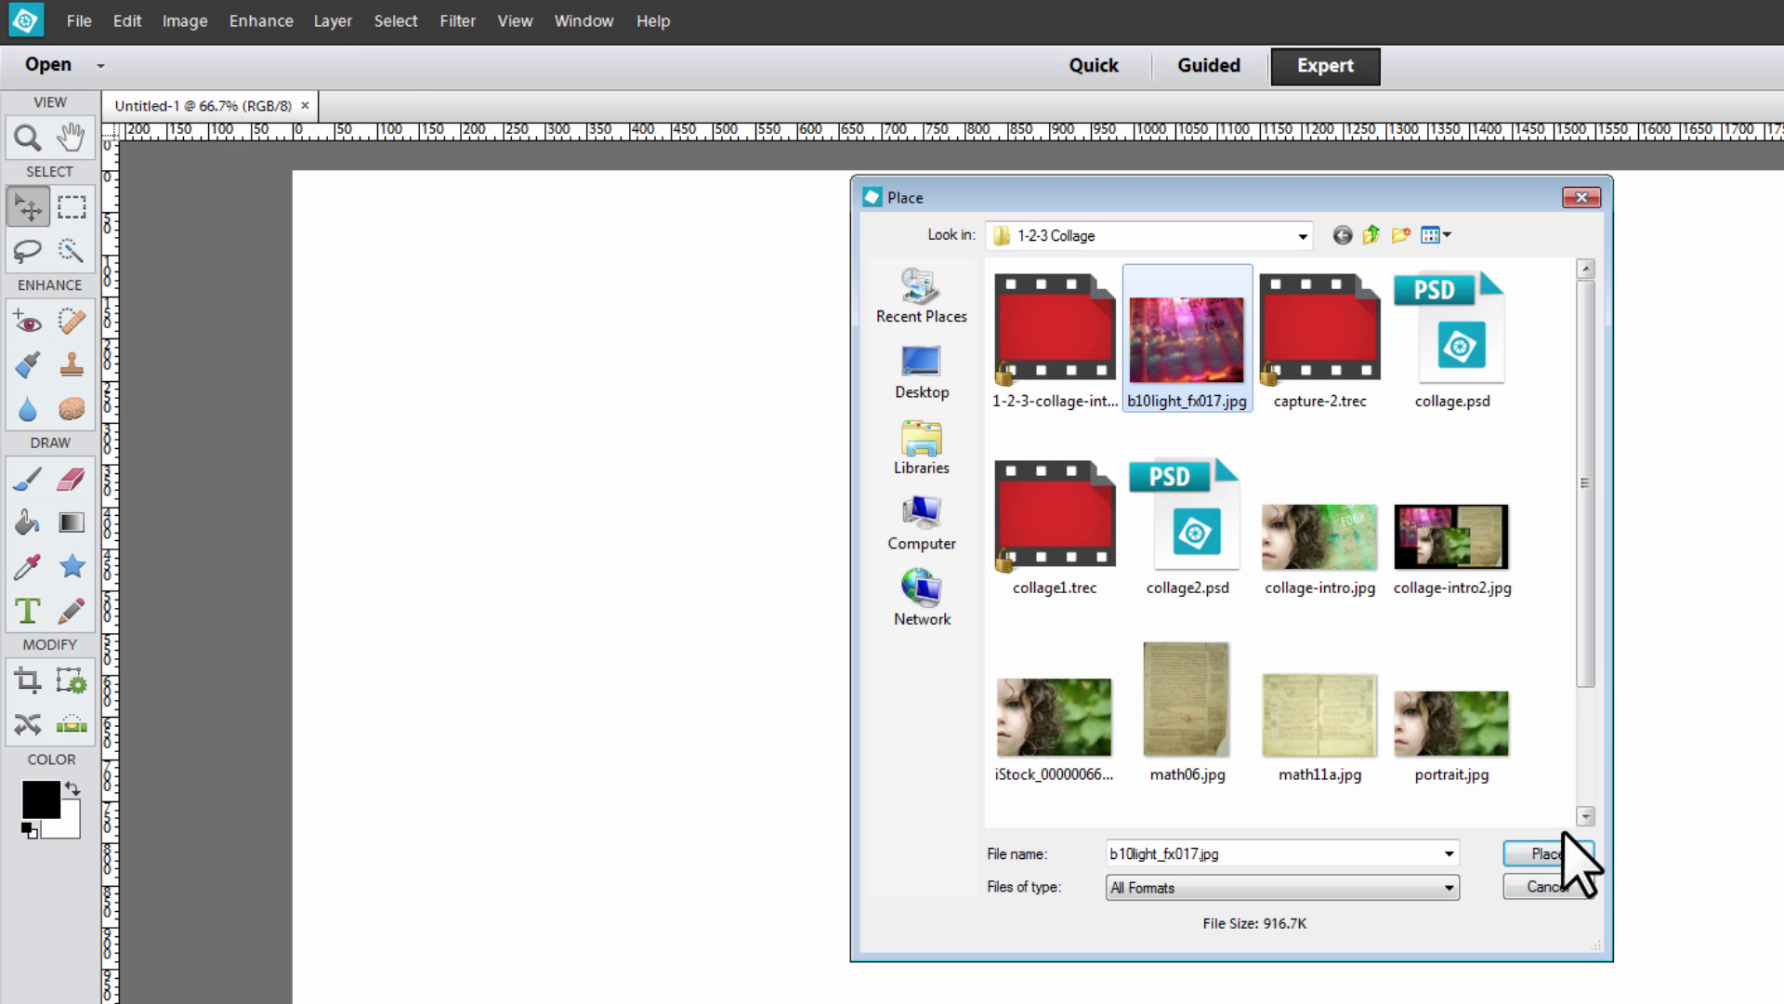
click(1551, 854)
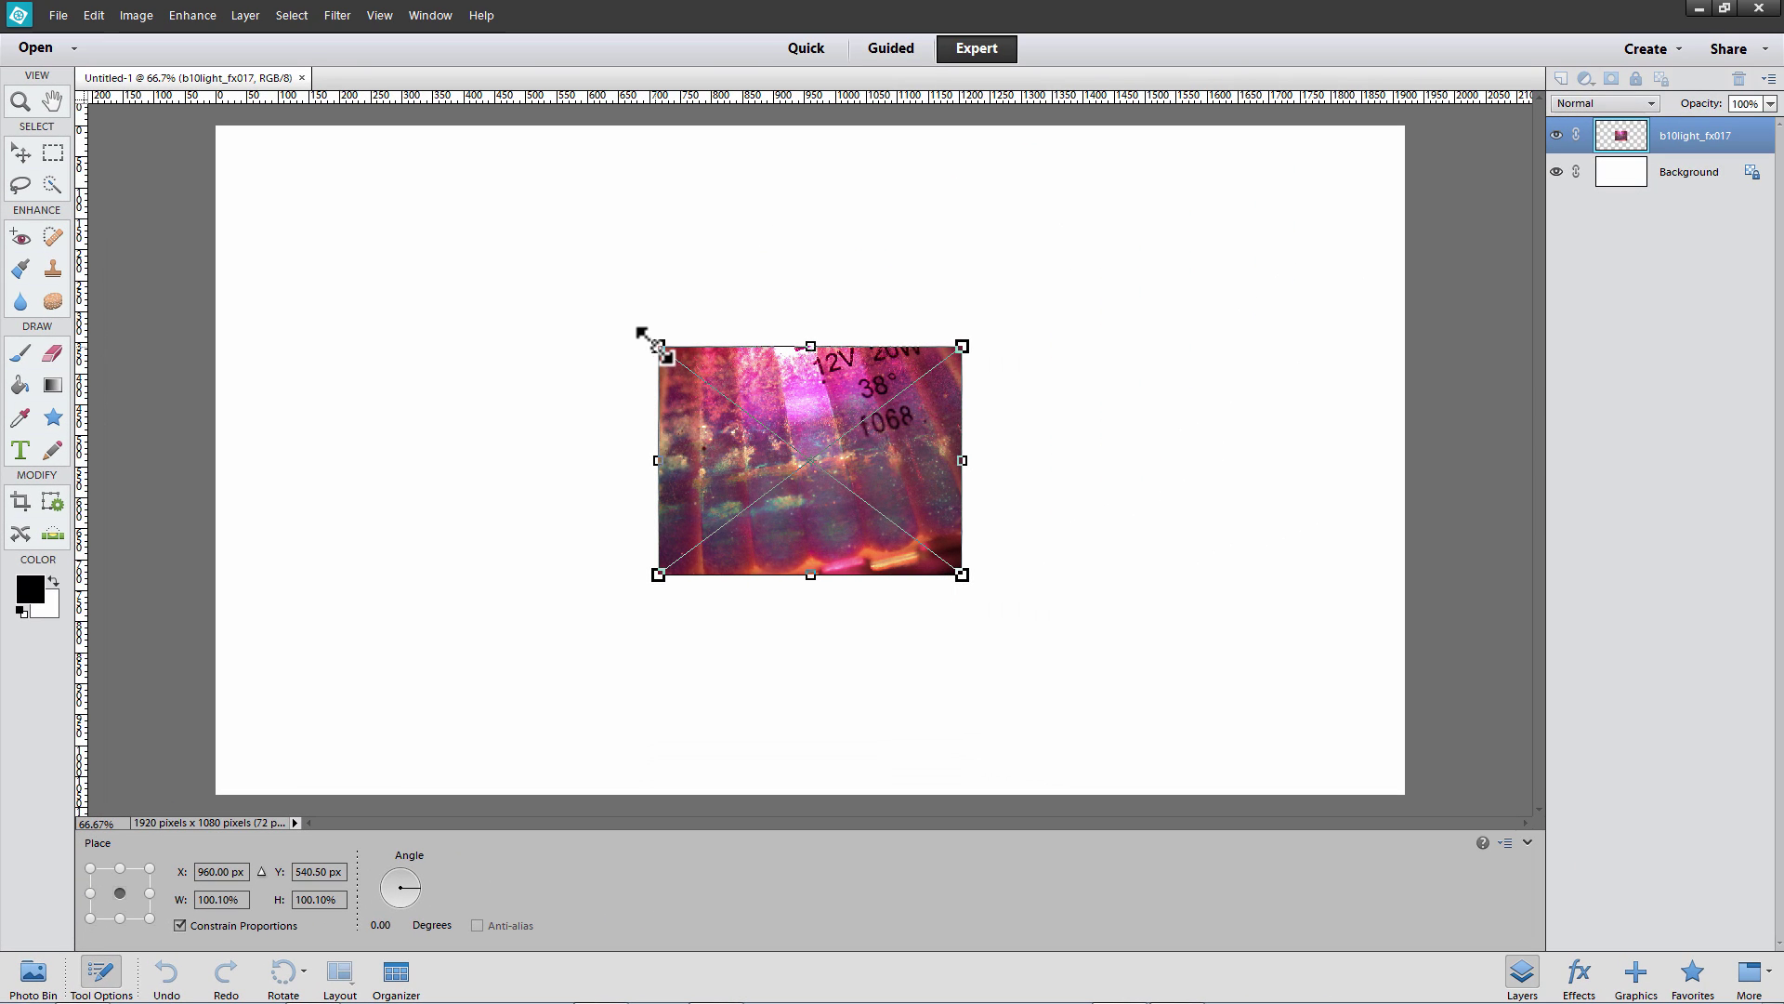
Step: Enlarge and stretch the placed b10light_fx017 image to cover the whole canvas and set its blend mode to Difference
drag(650, 340, 343, 74)
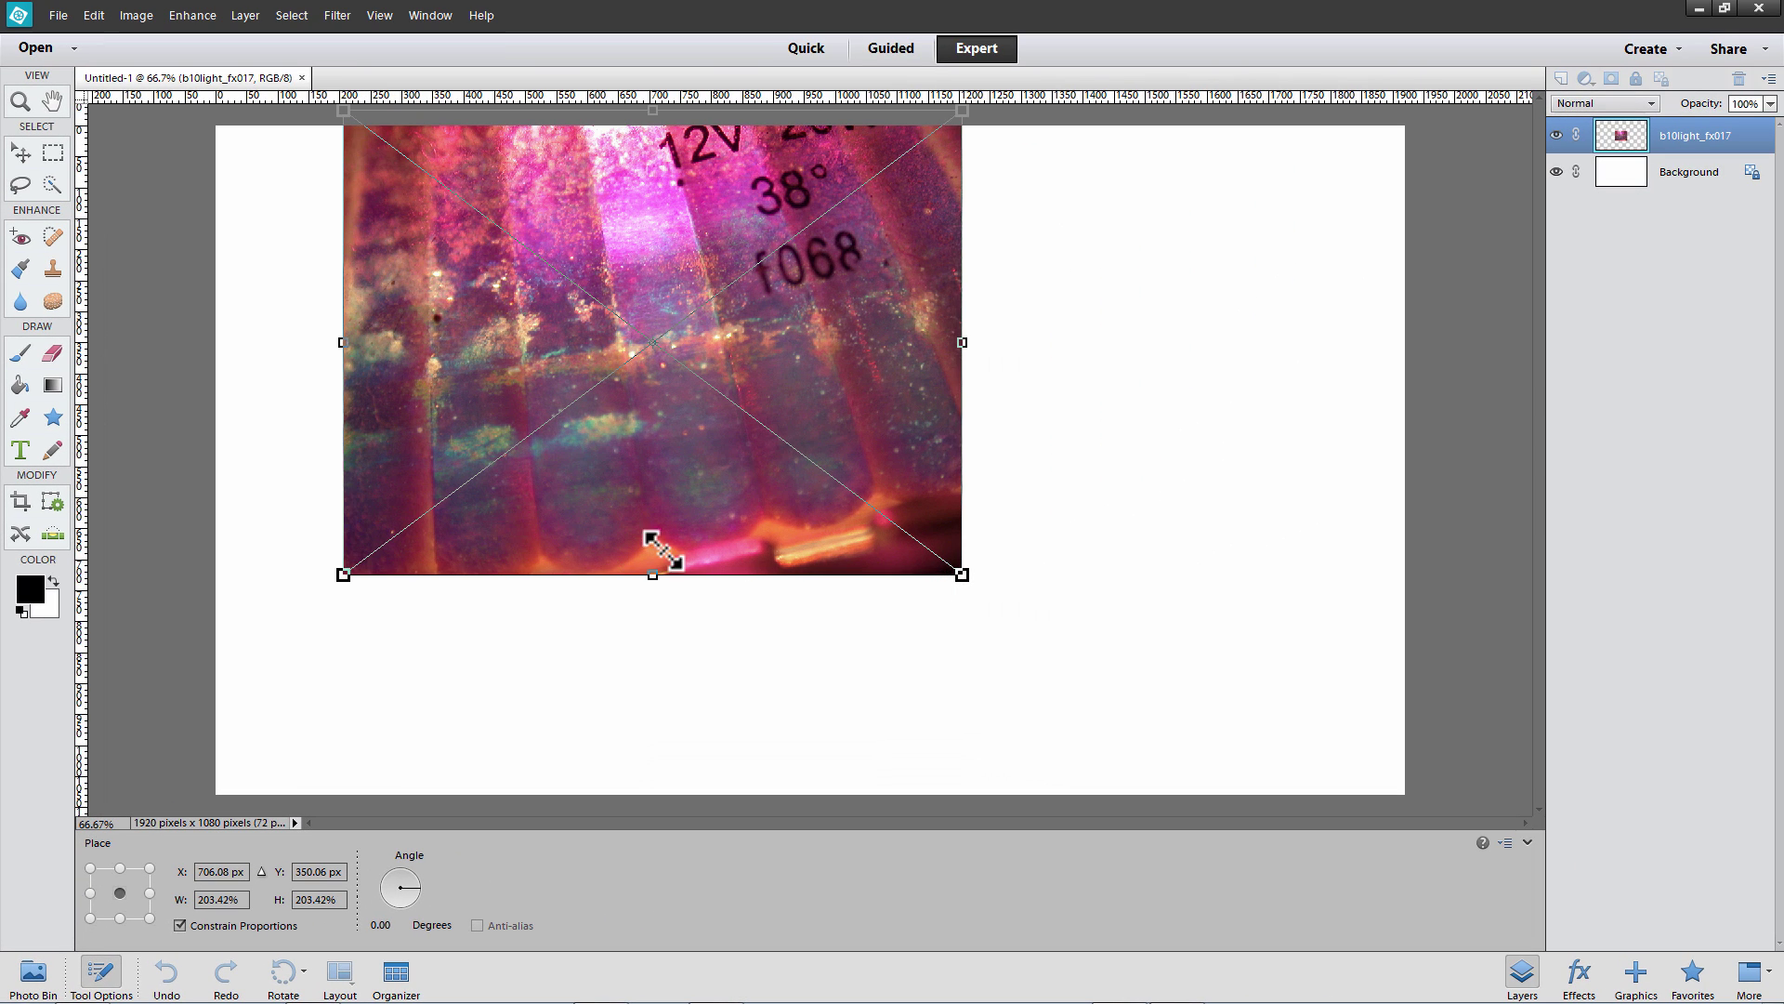
drag(962, 574, 1260, 850)
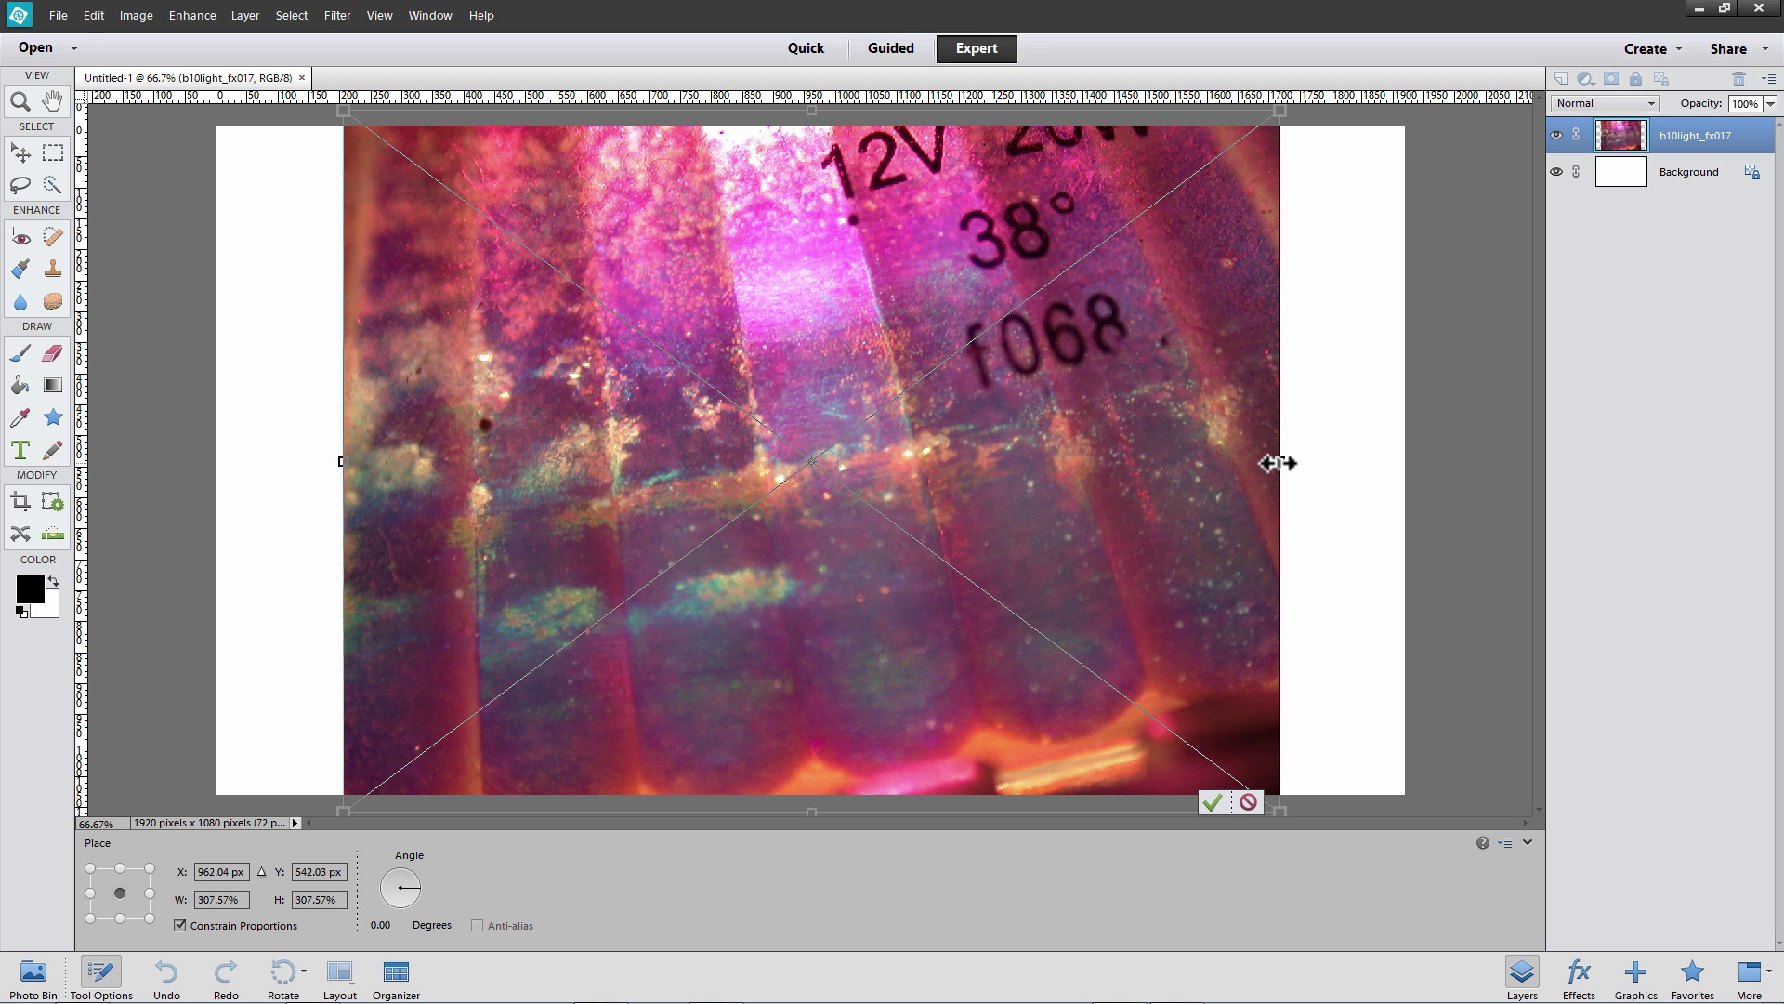
drag(1275, 462, 1405, 450)
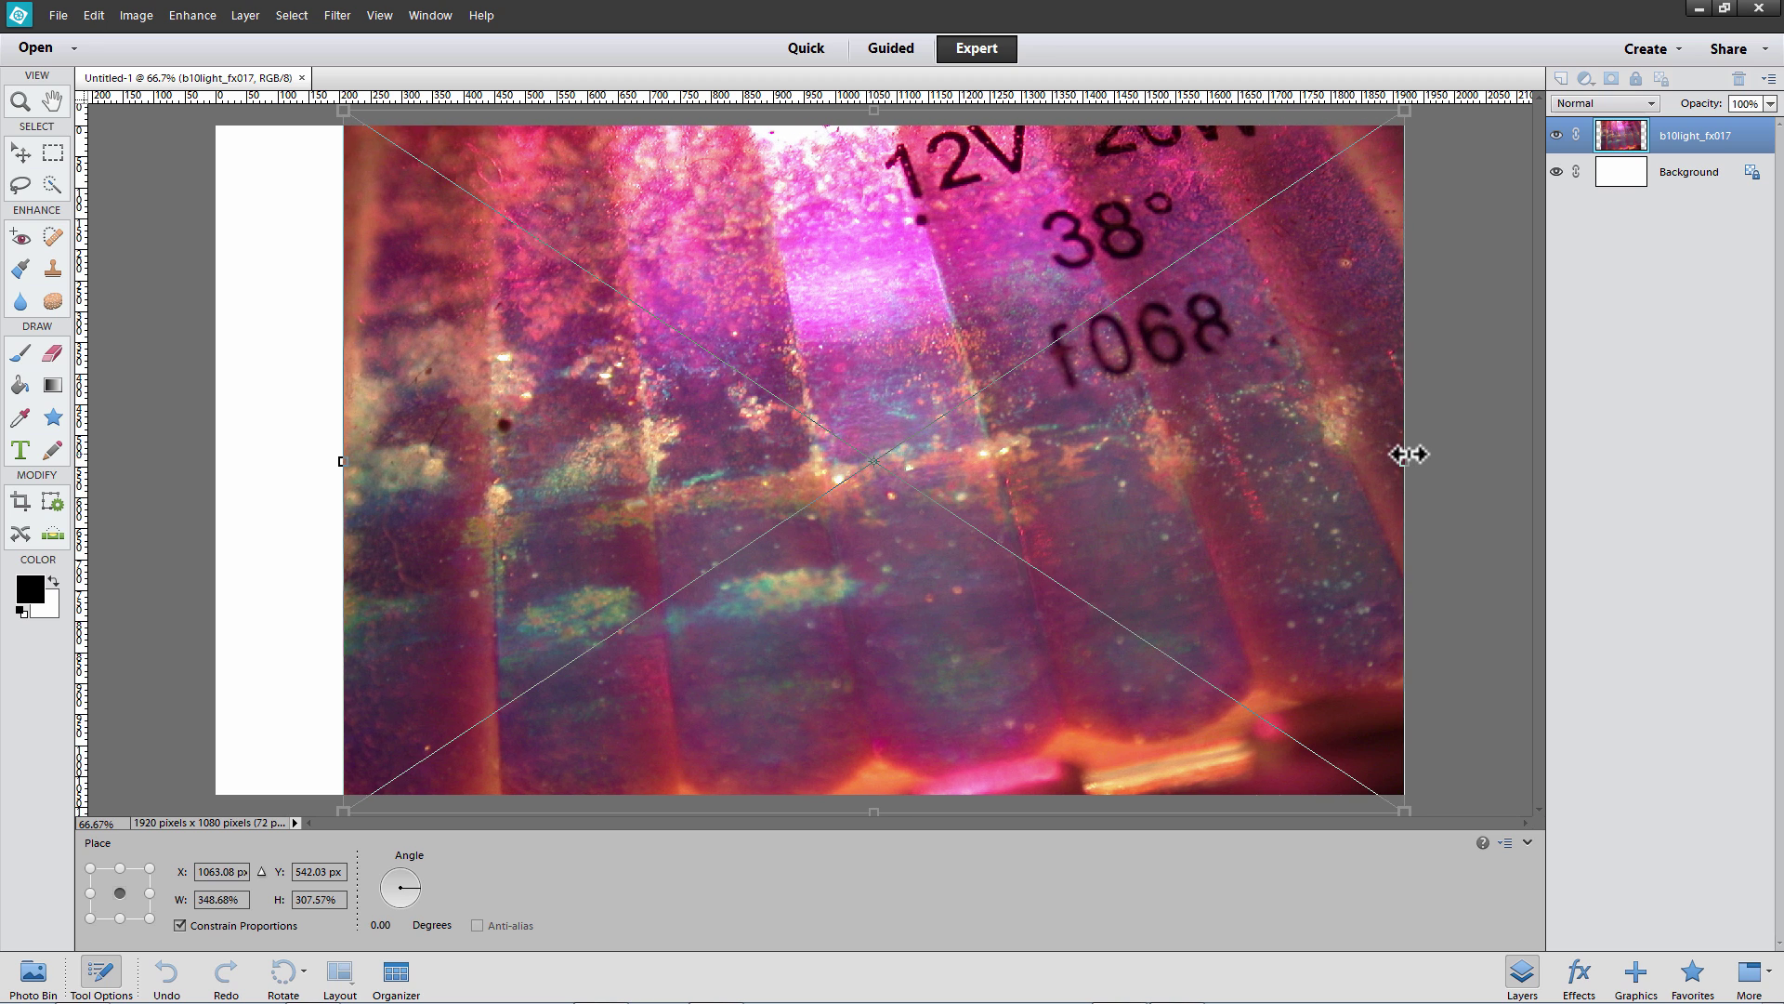
drag(346, 461, 207, 470)
key(Return)
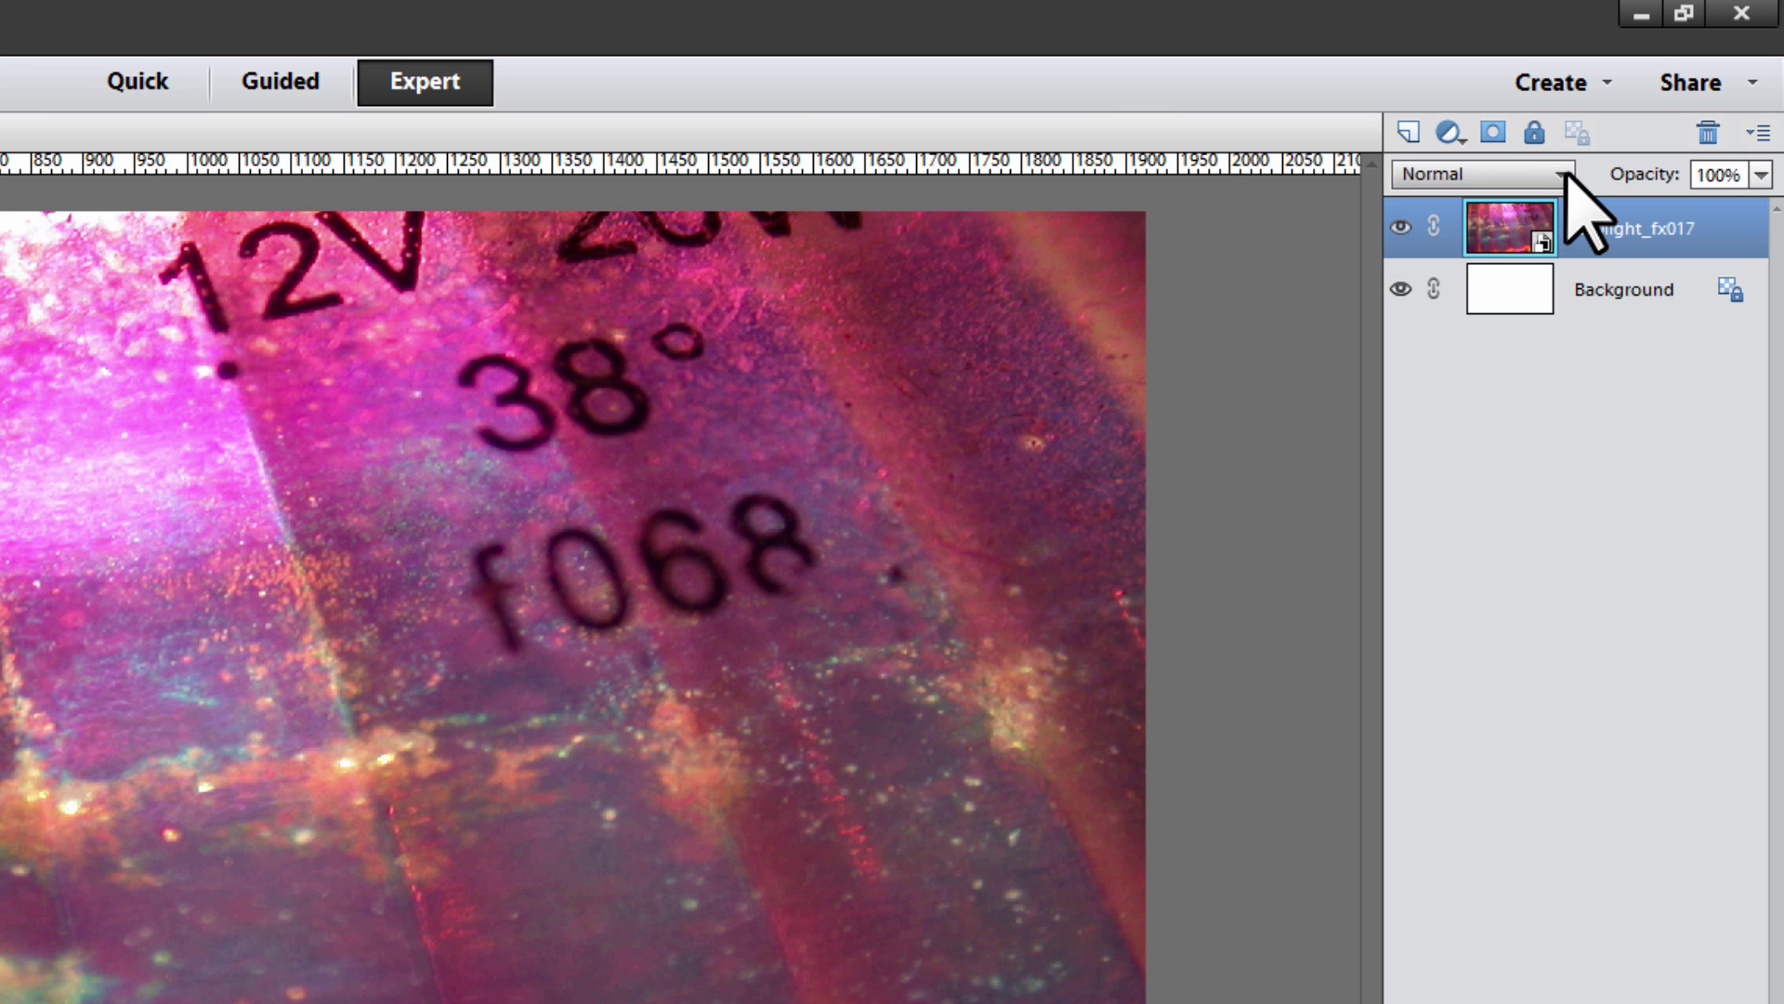
click(1565, 175)
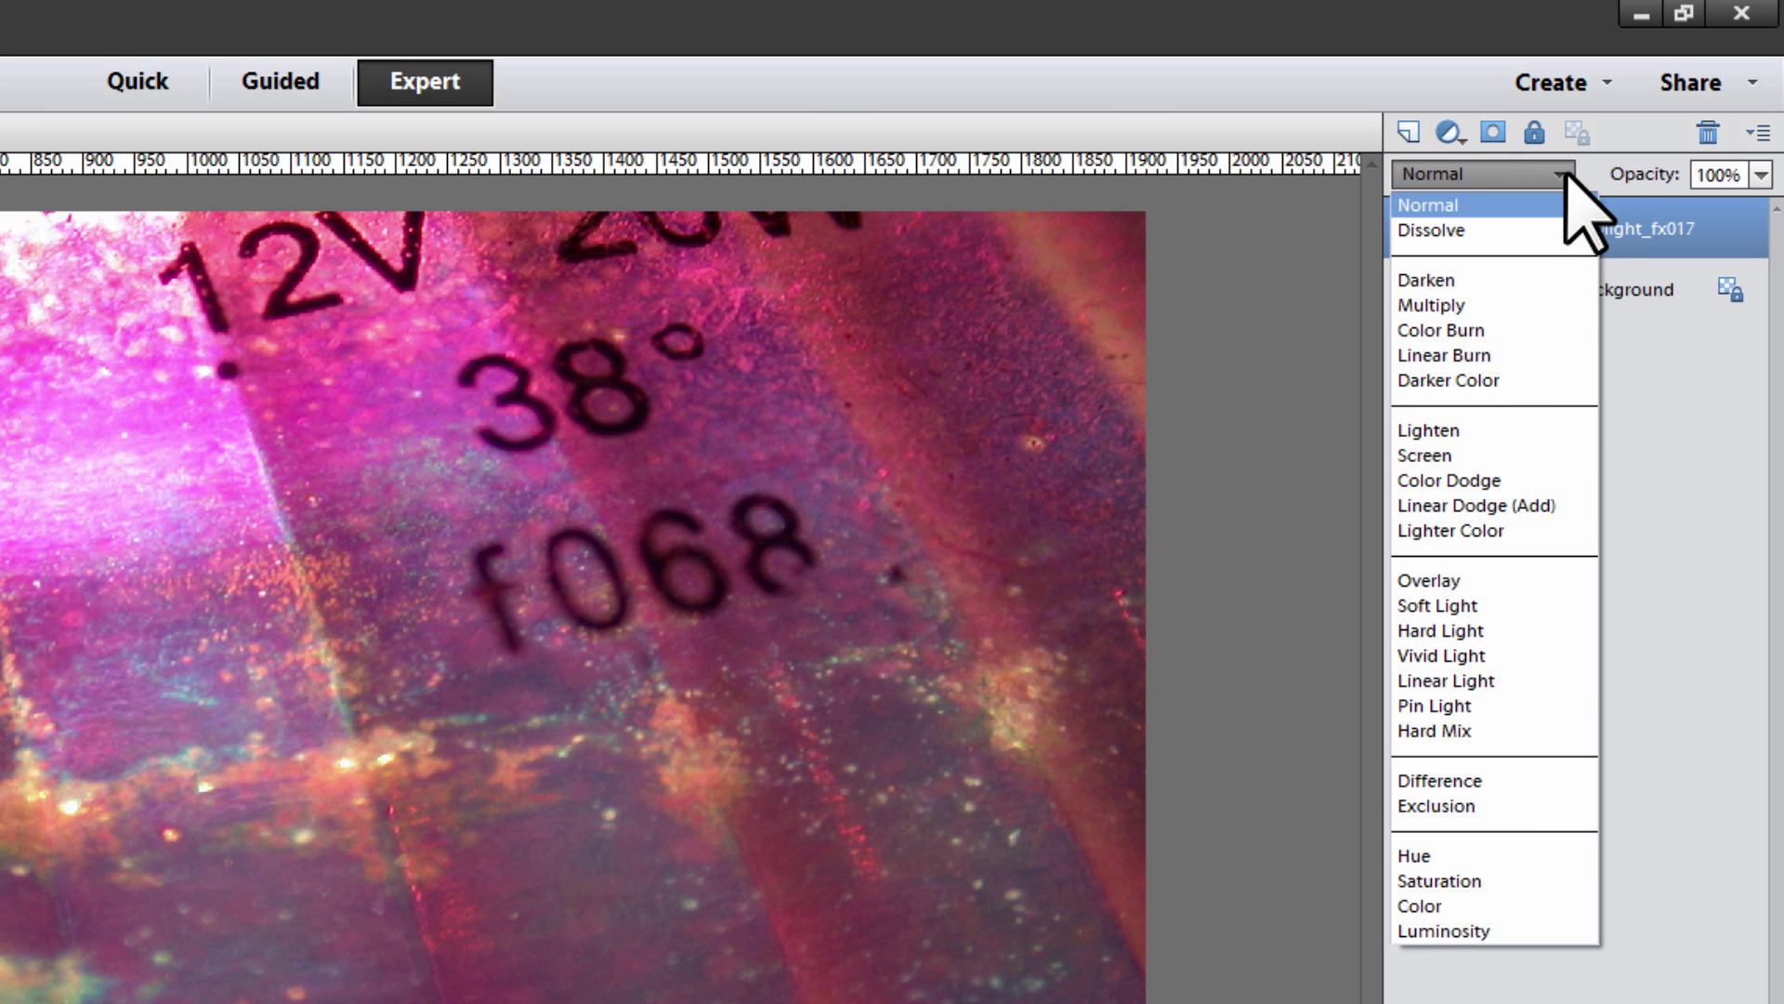
click(1476, 780)
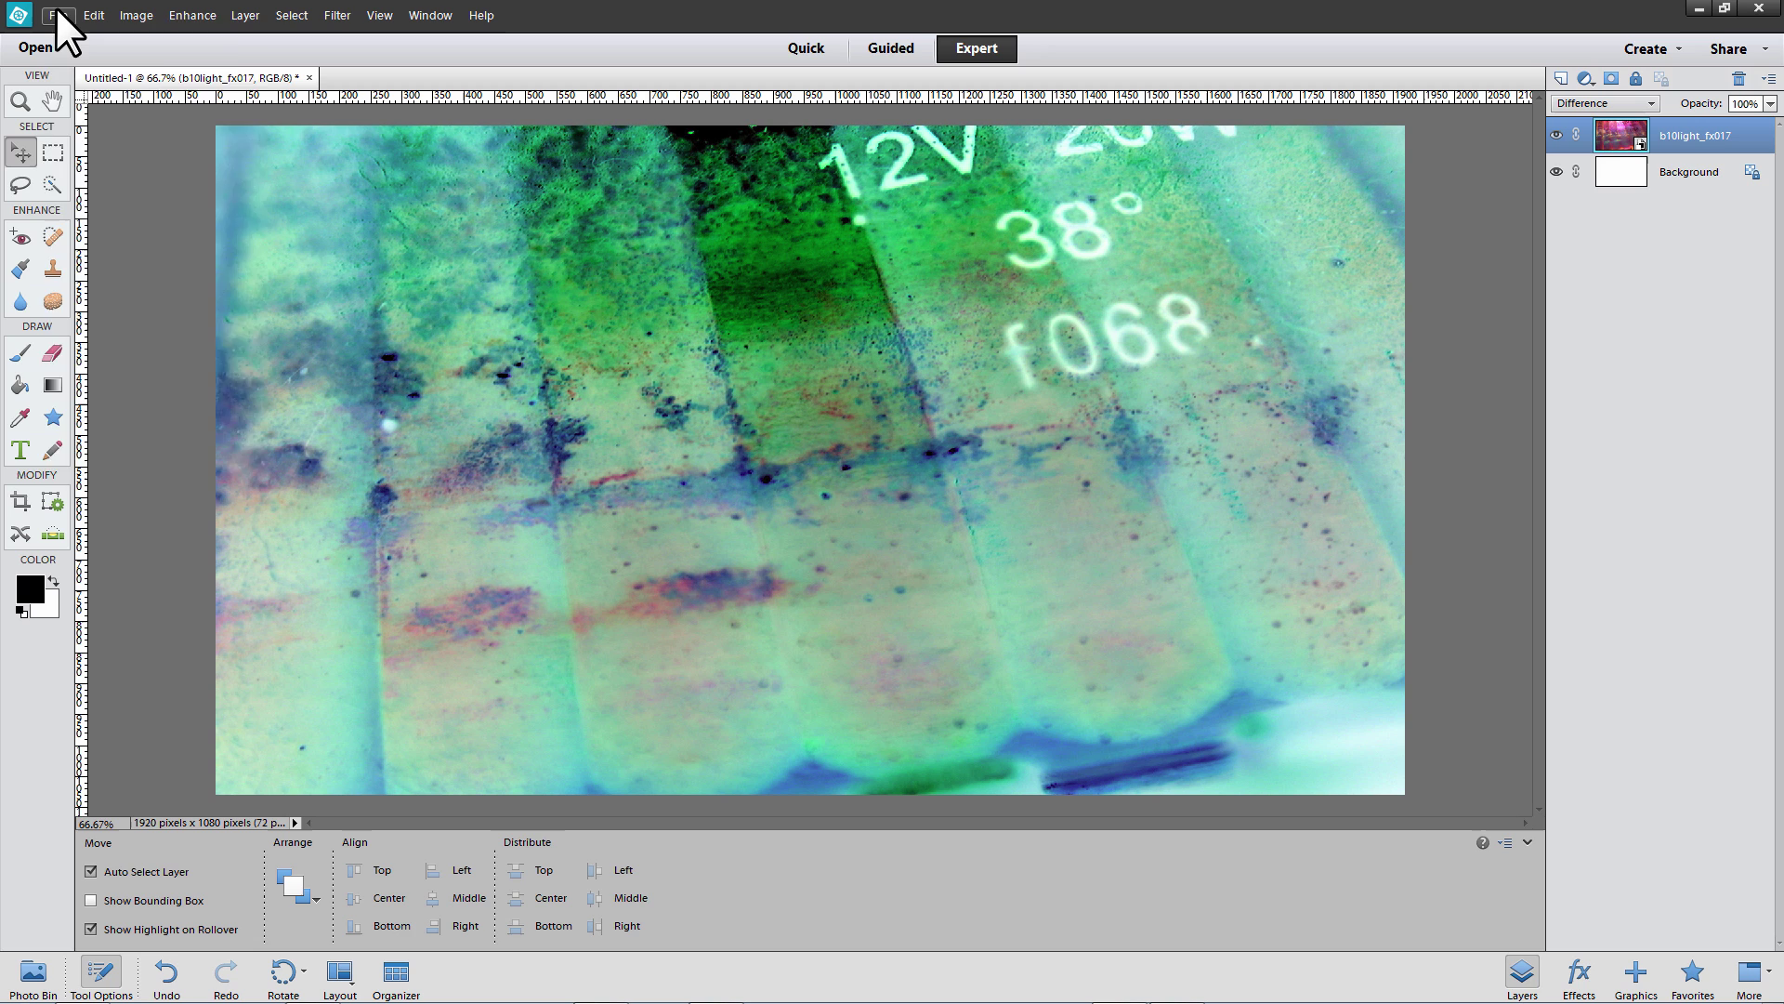
Step: Place portrait.jpg at its original size above the b10light_fx017 layer and add a layer mask to it
click(56, 11)
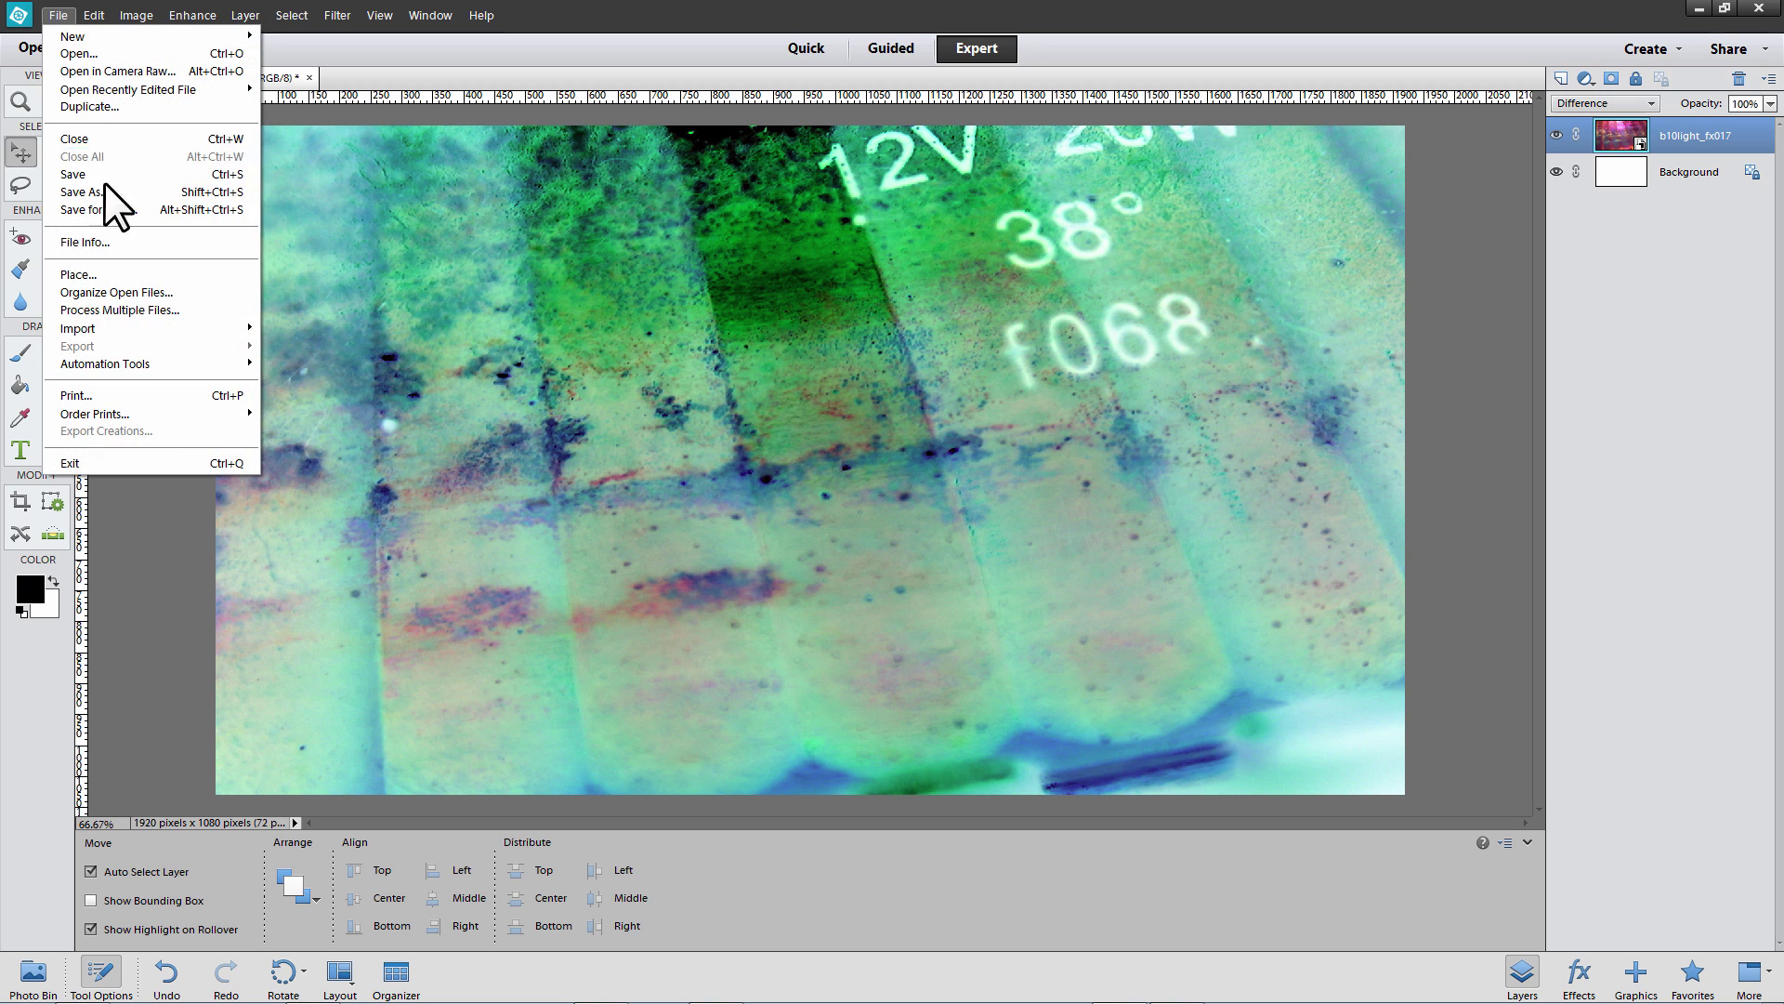
click(131, 271)
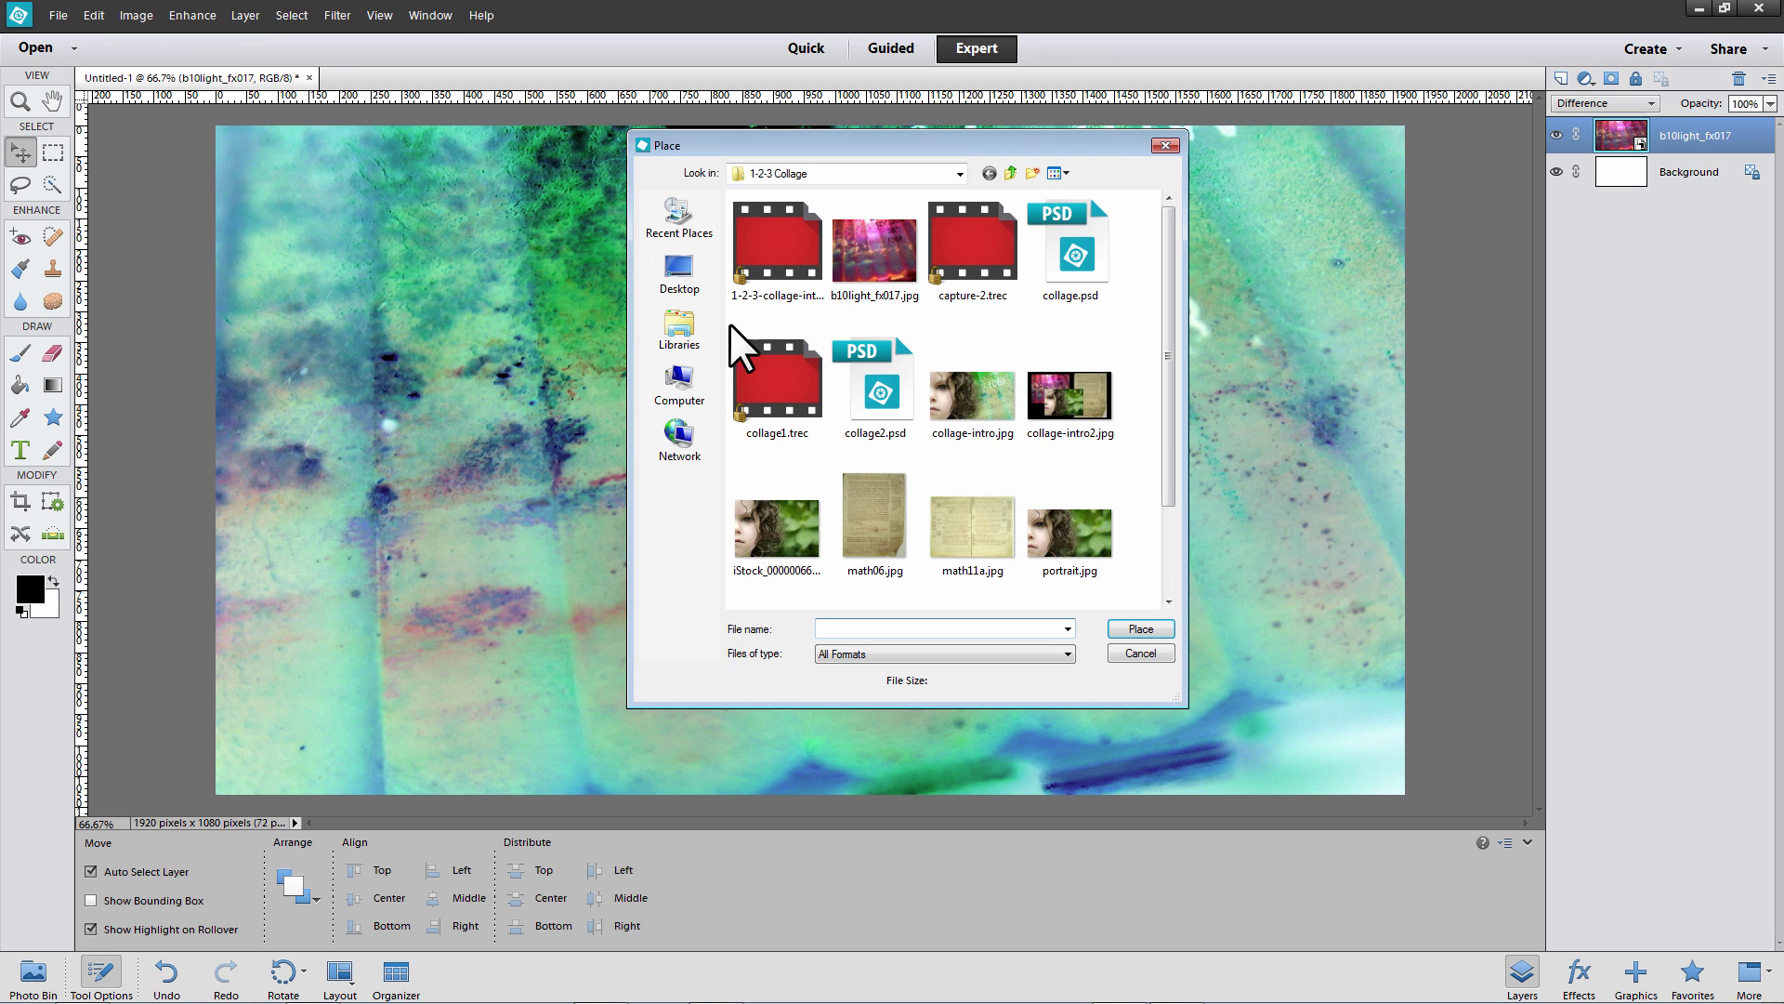
click(1069, 553)
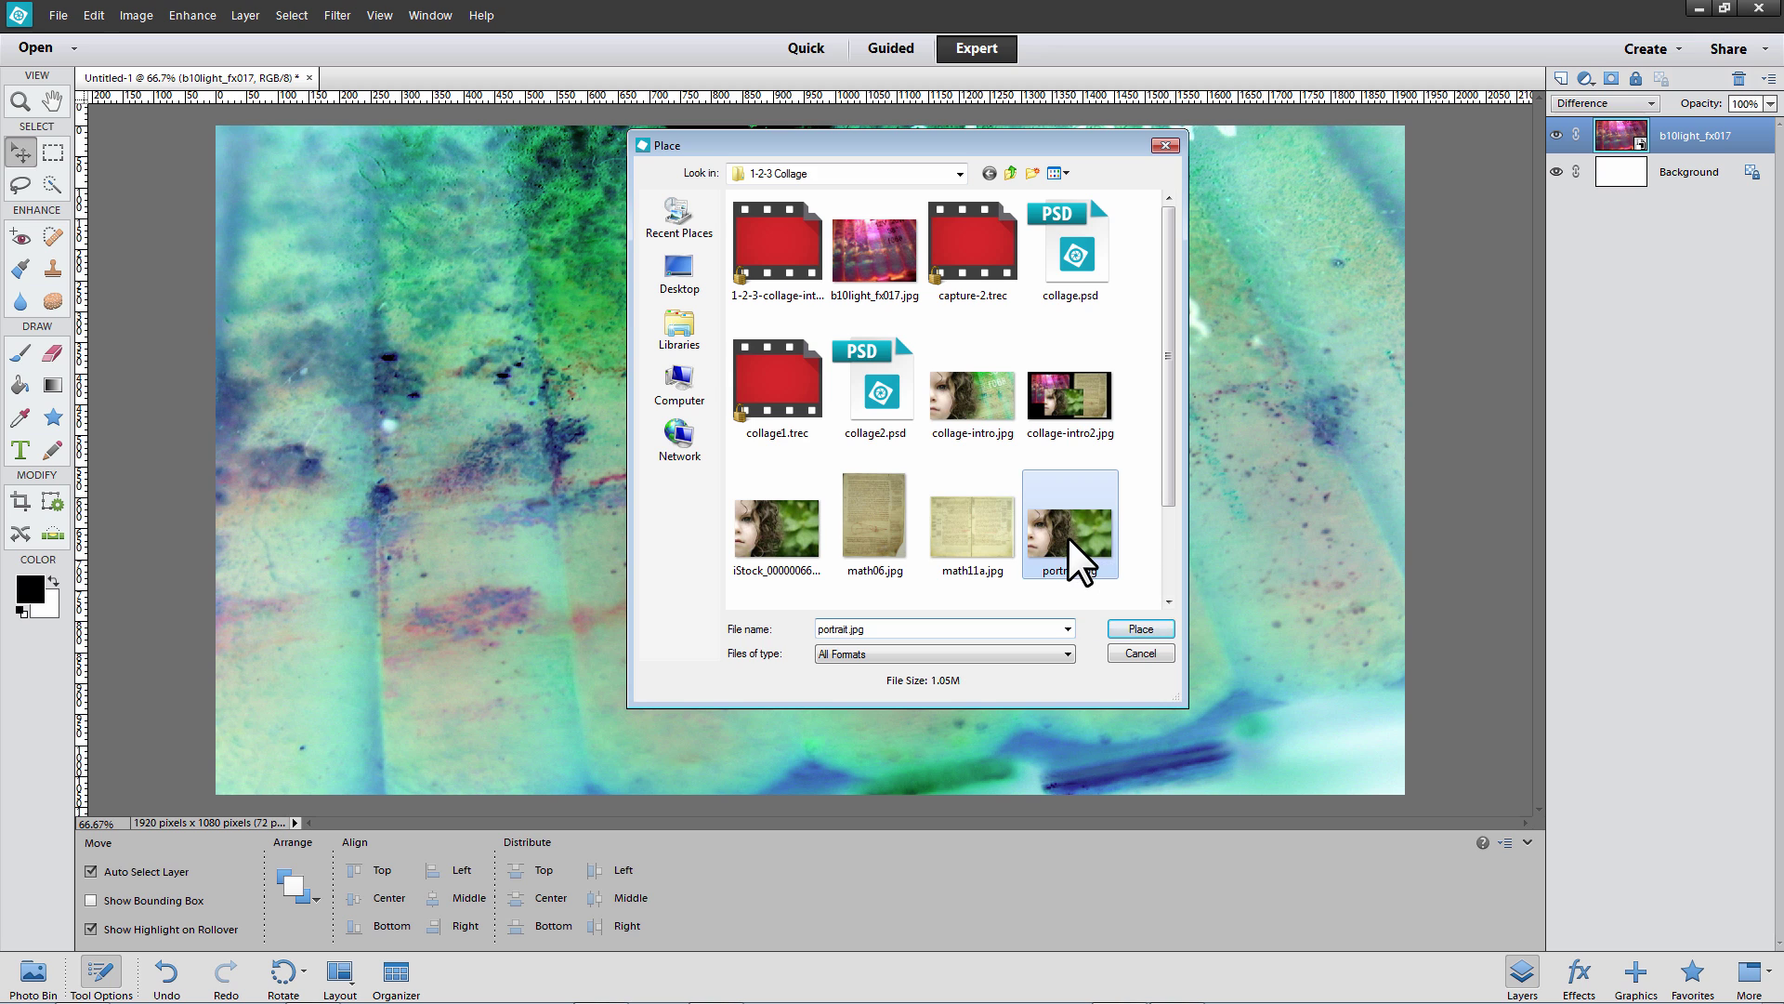
click(1140, 629)
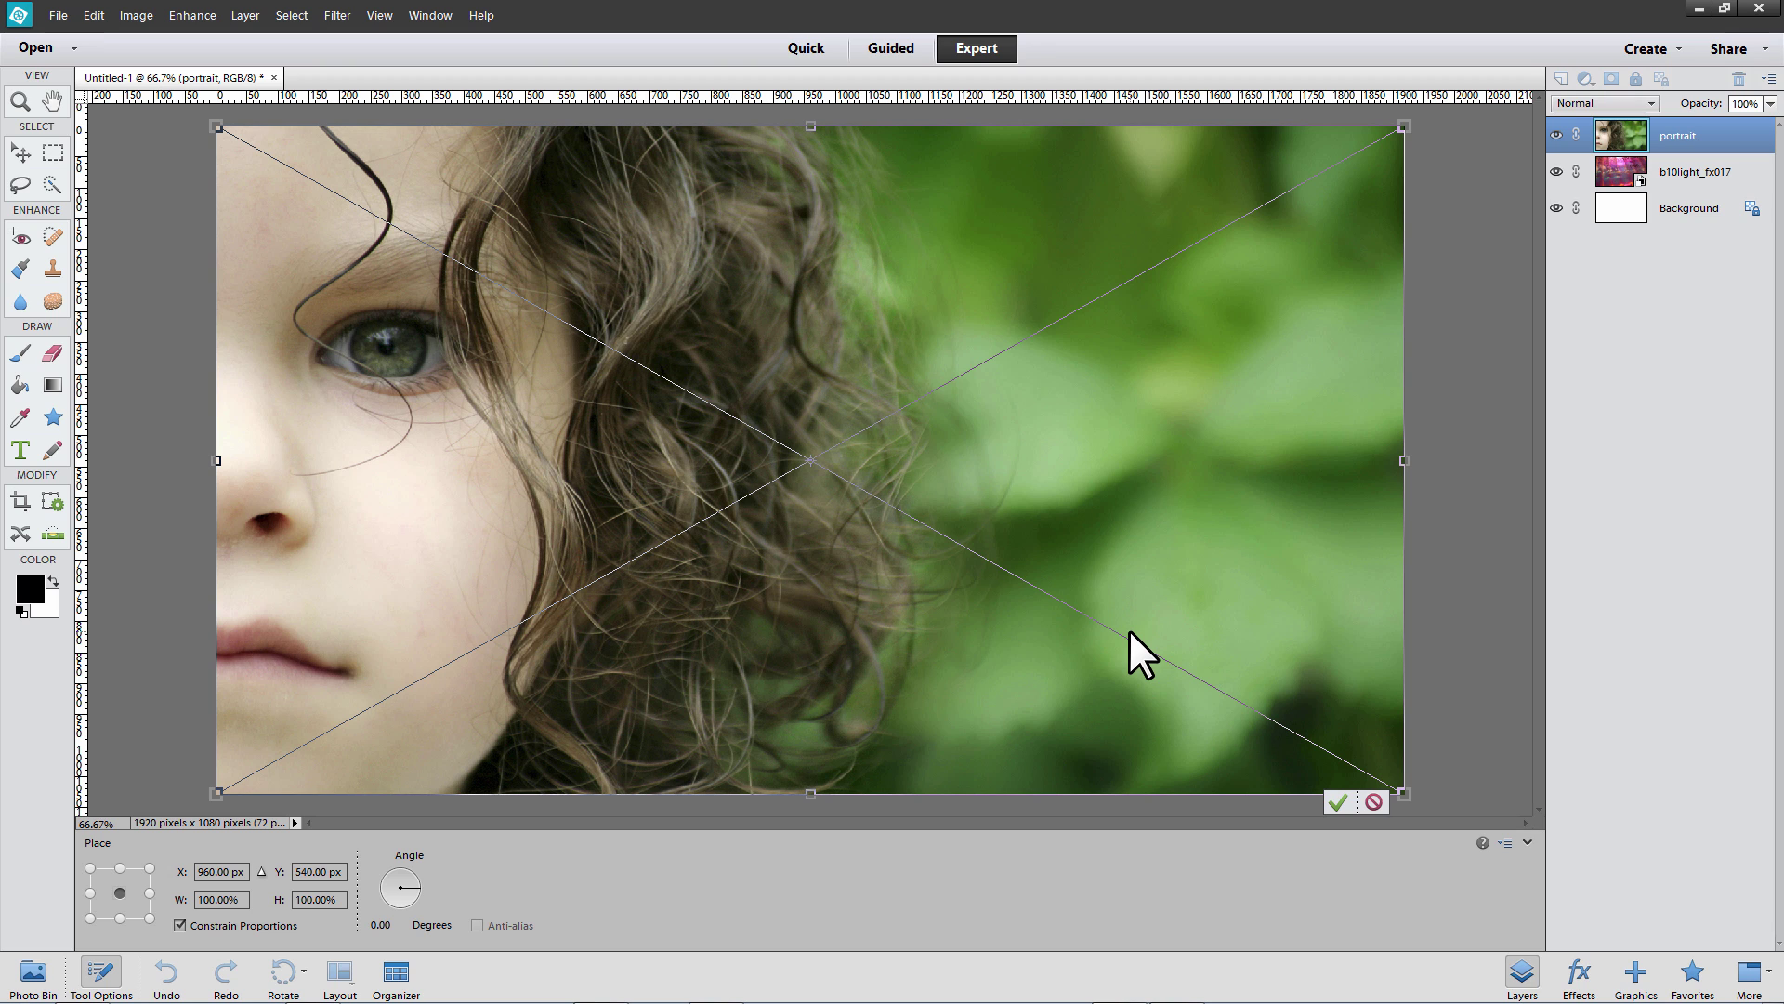
key(Return)
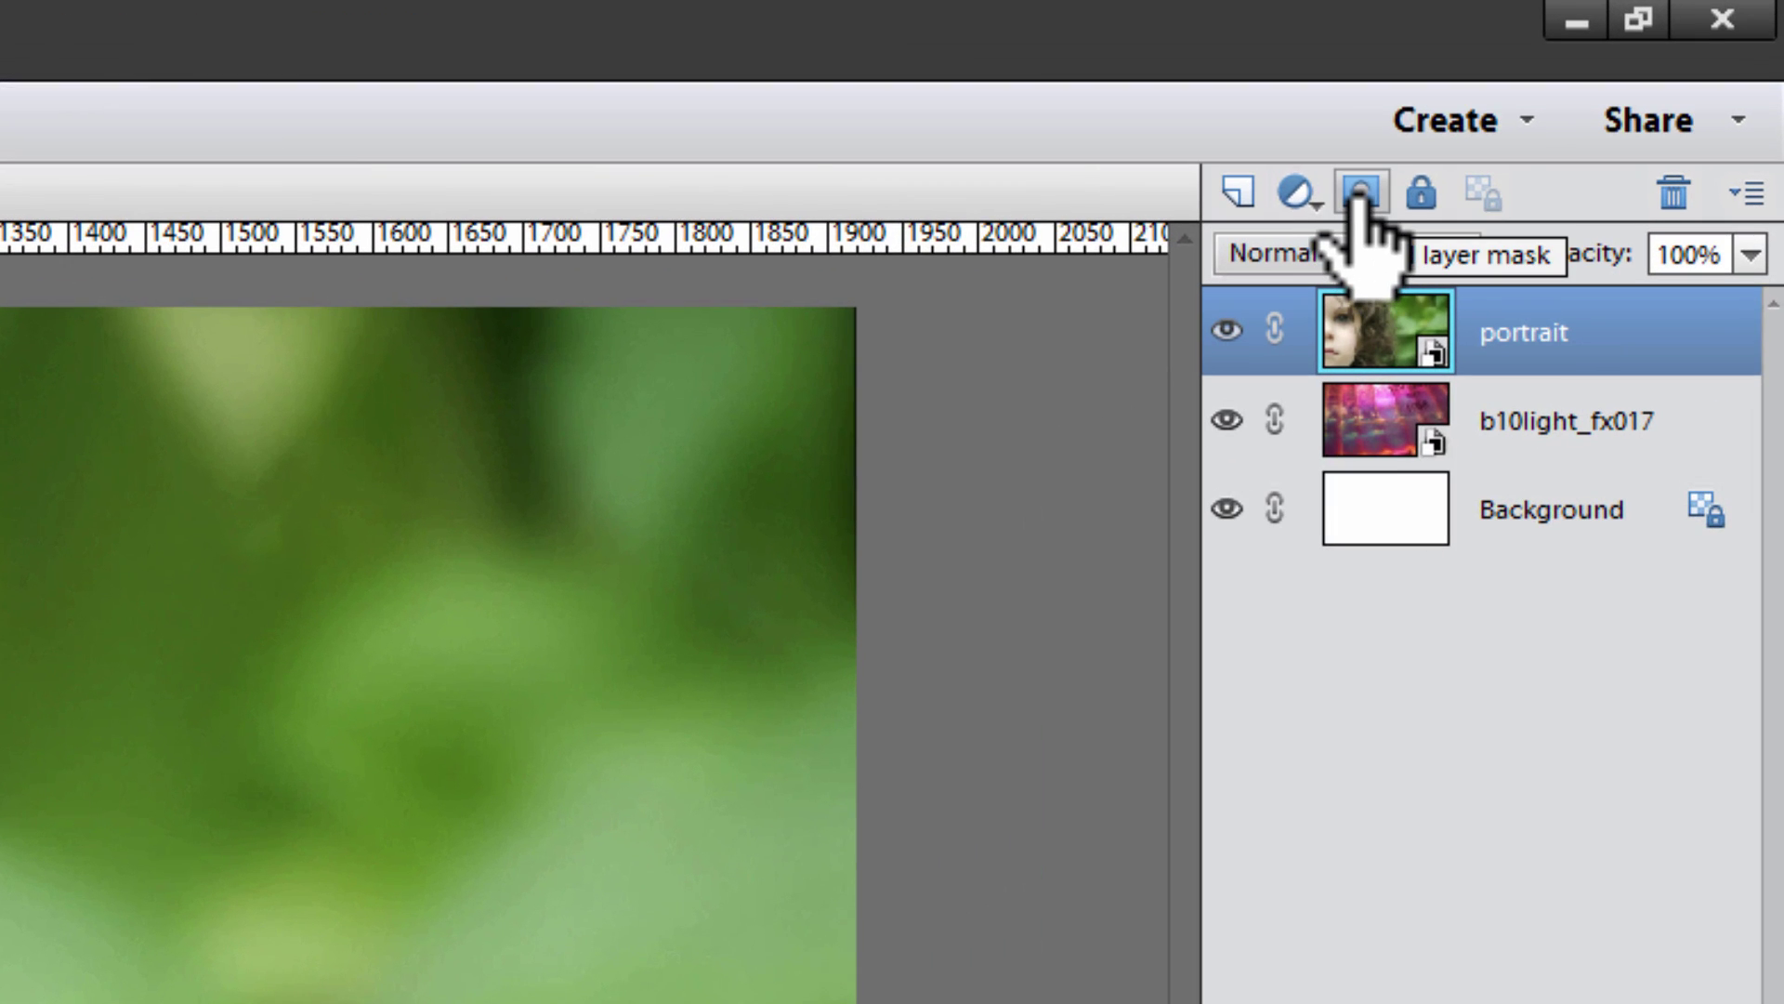
click(1359, 192)
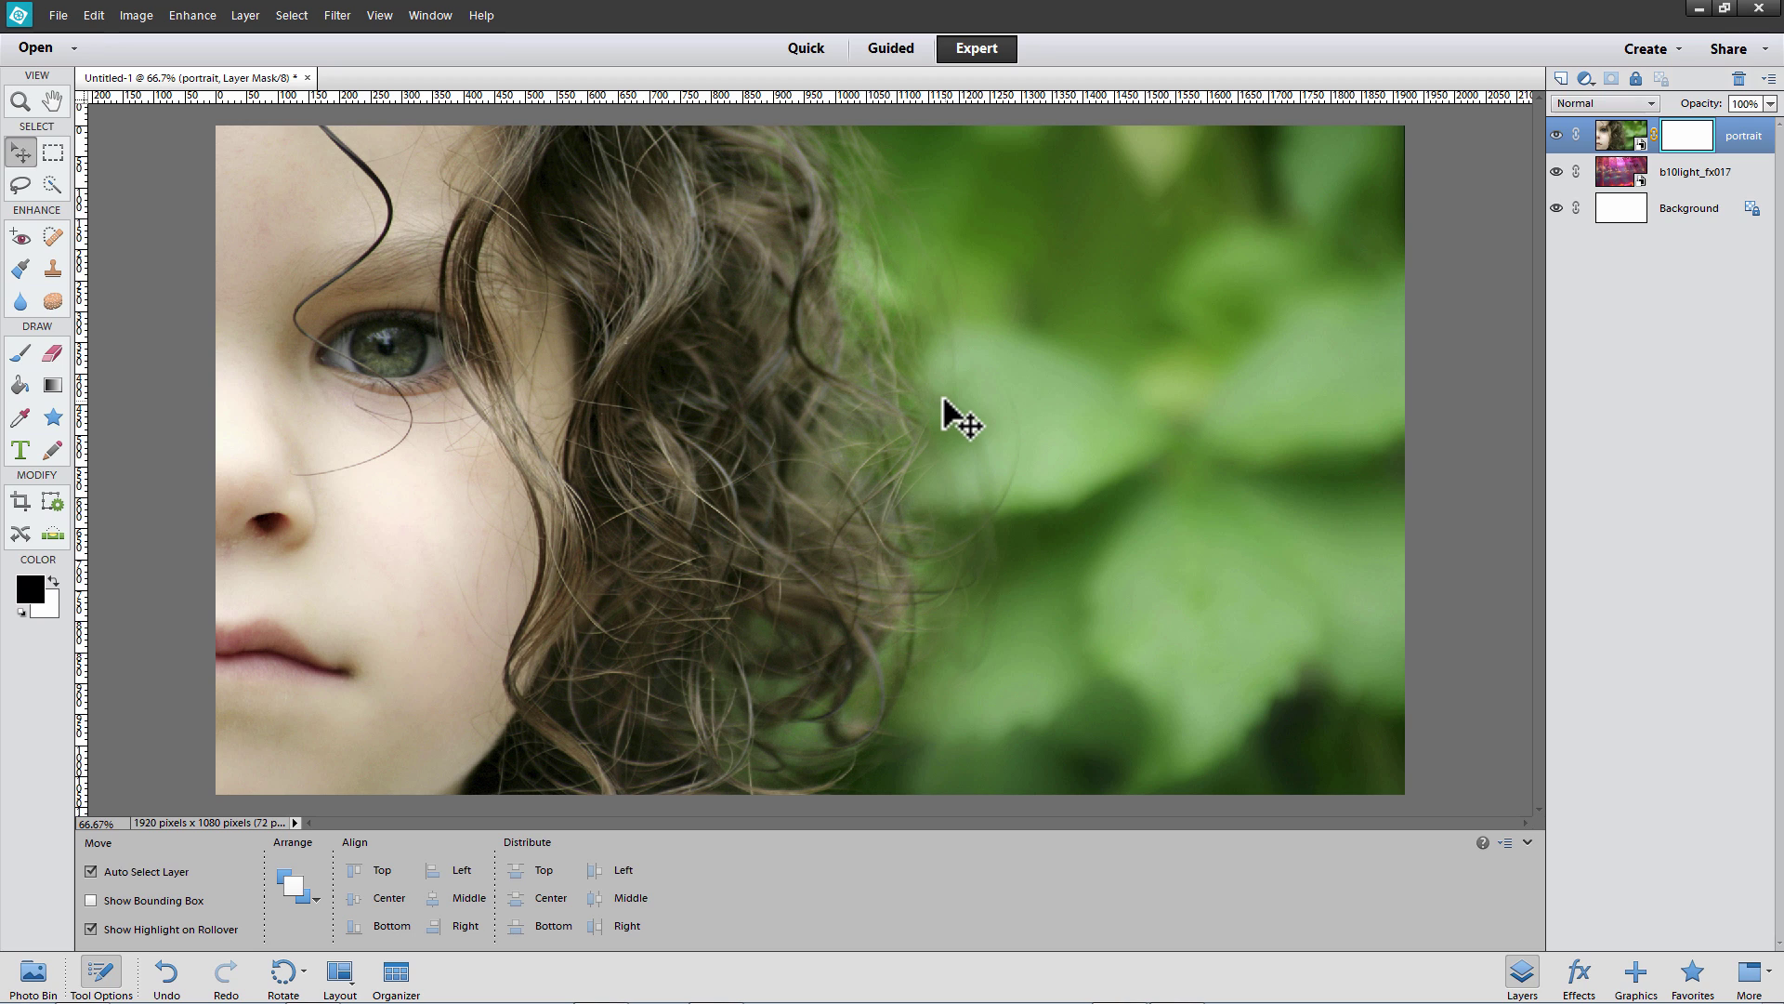
Step: Activate the Gradient tool with white as the foreground color and black as the background color
click(48, 387)
key(d)
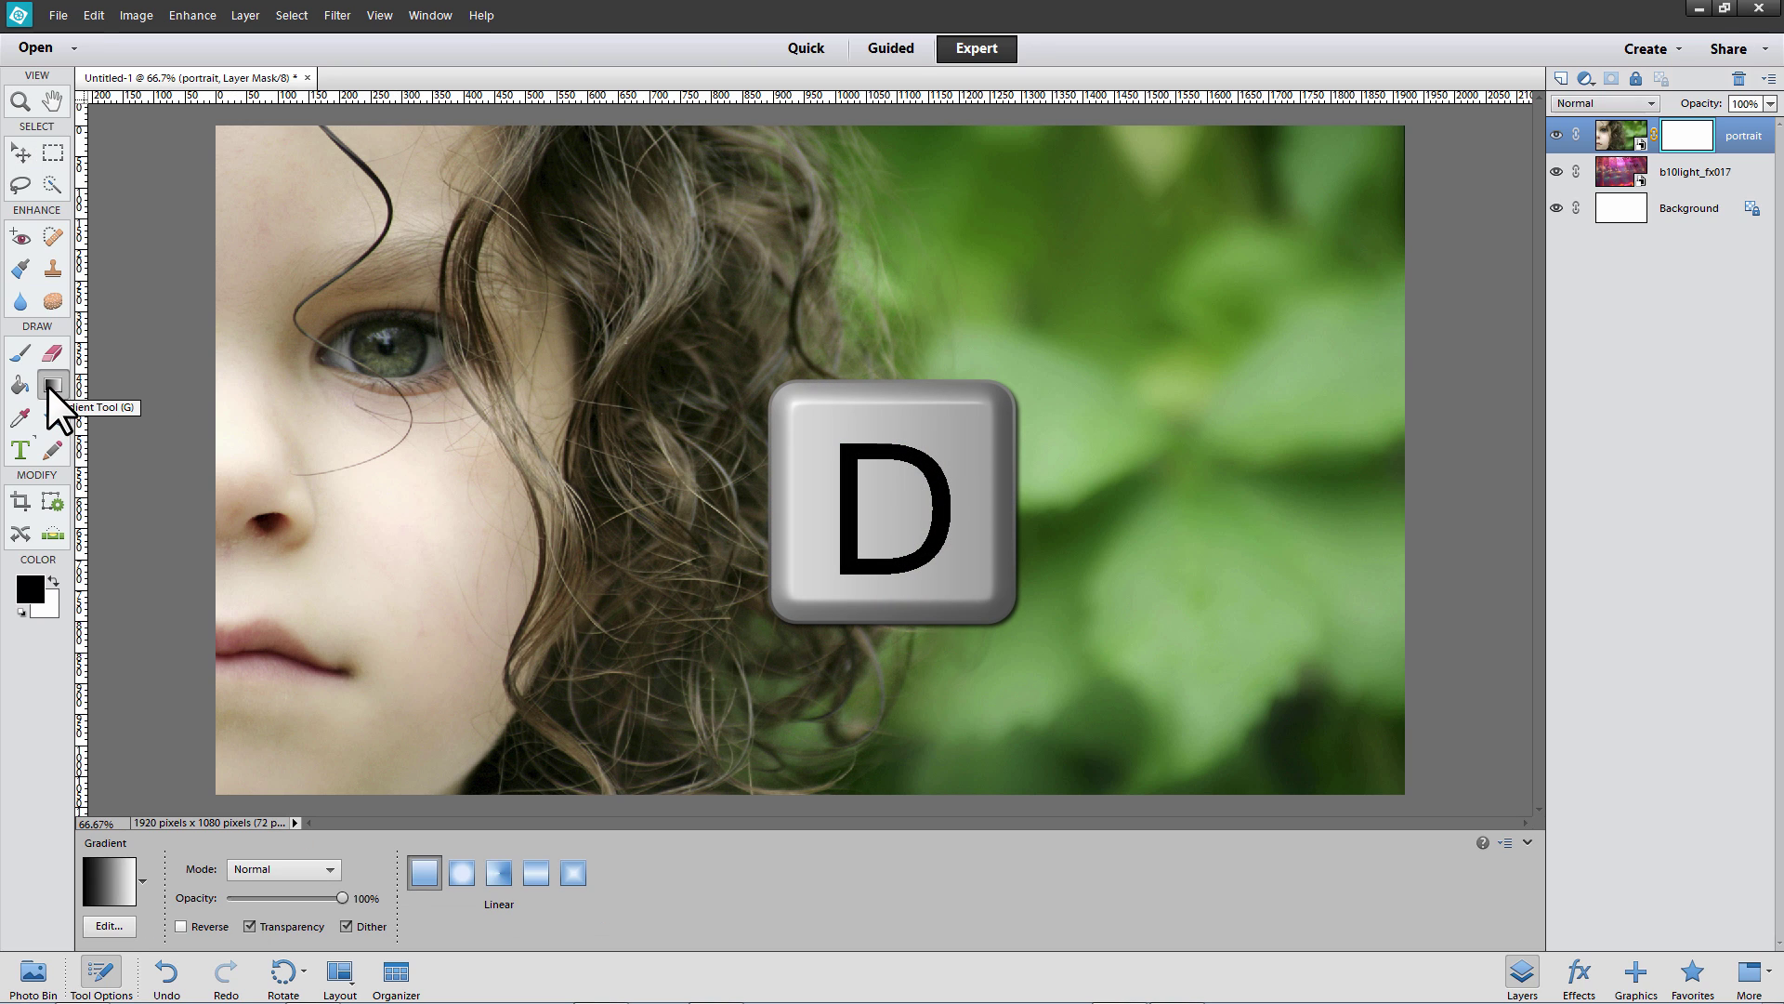
key(x)
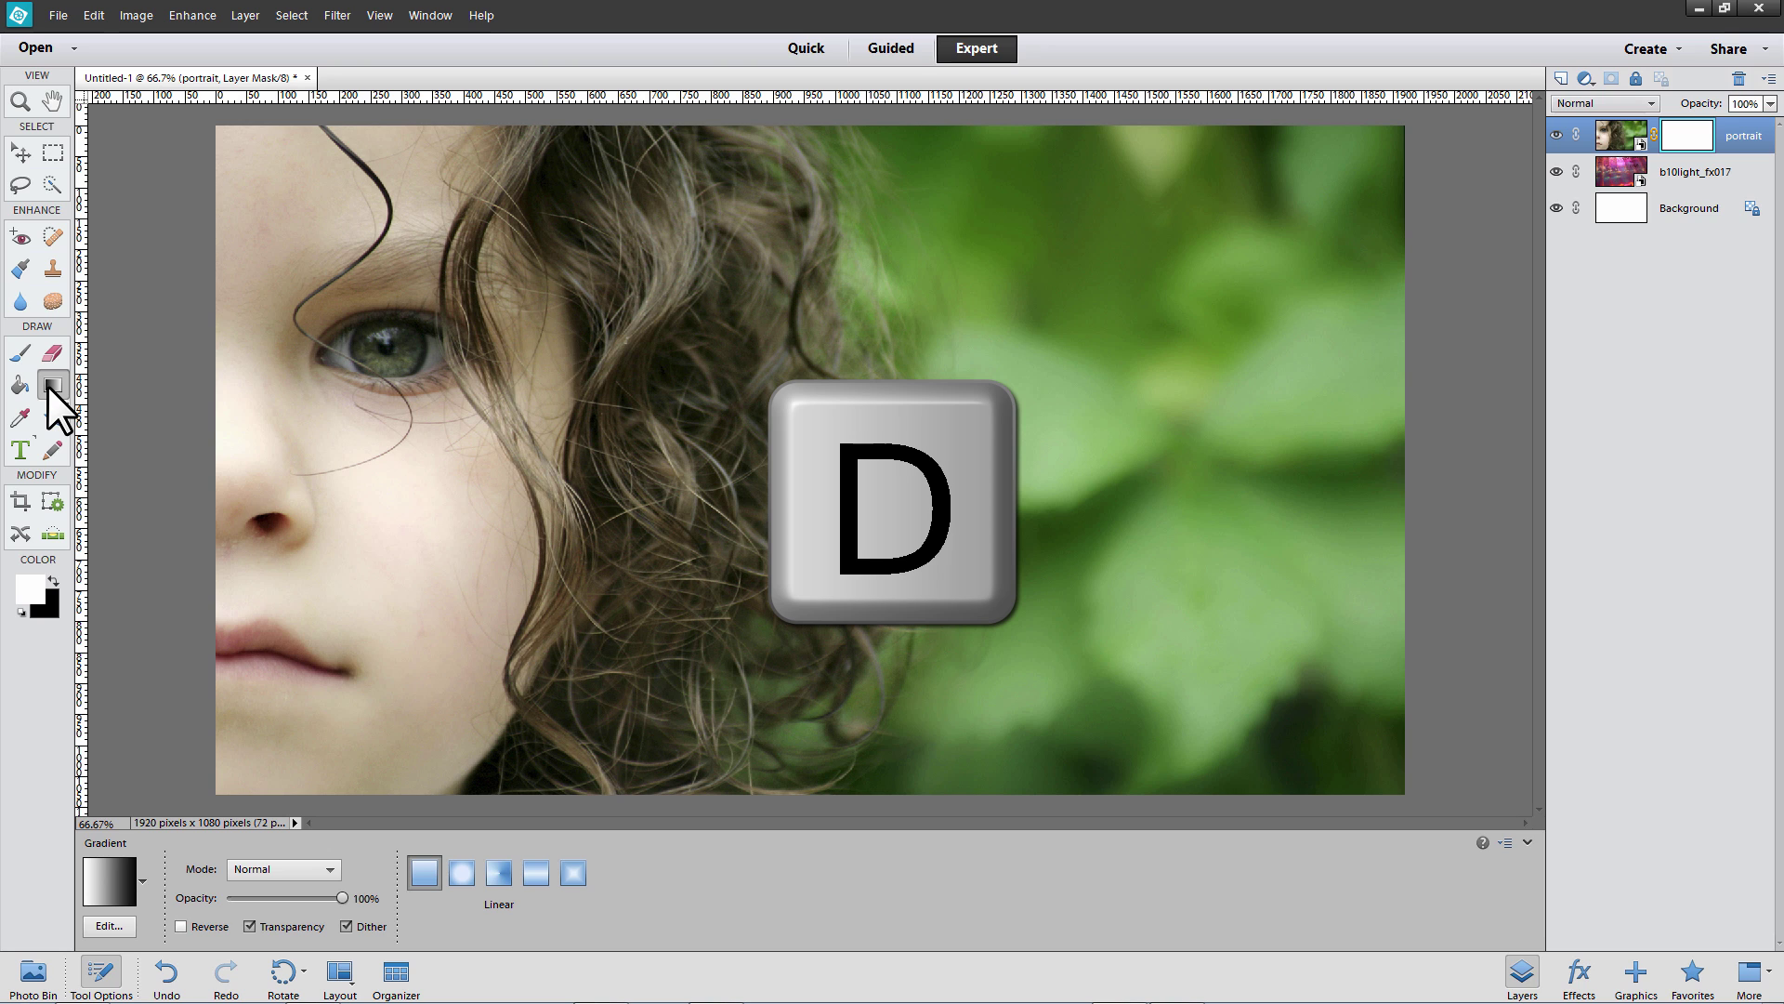
click(29, 589)
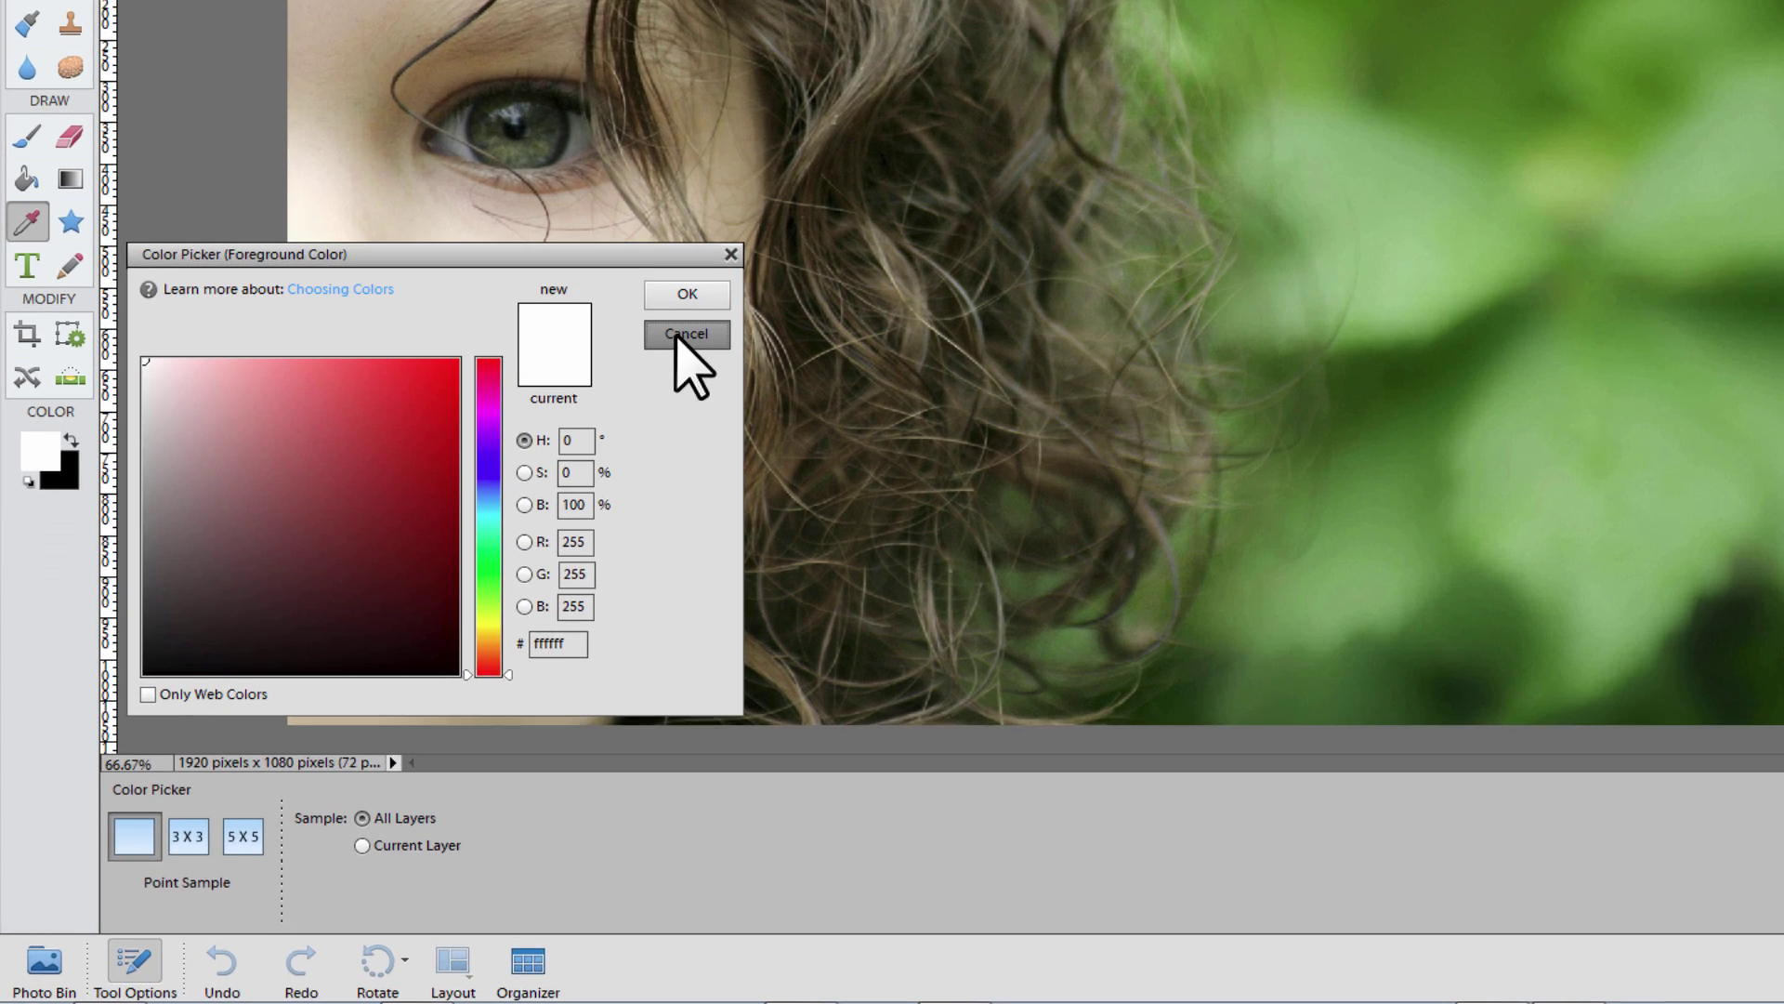
click(507, 503)
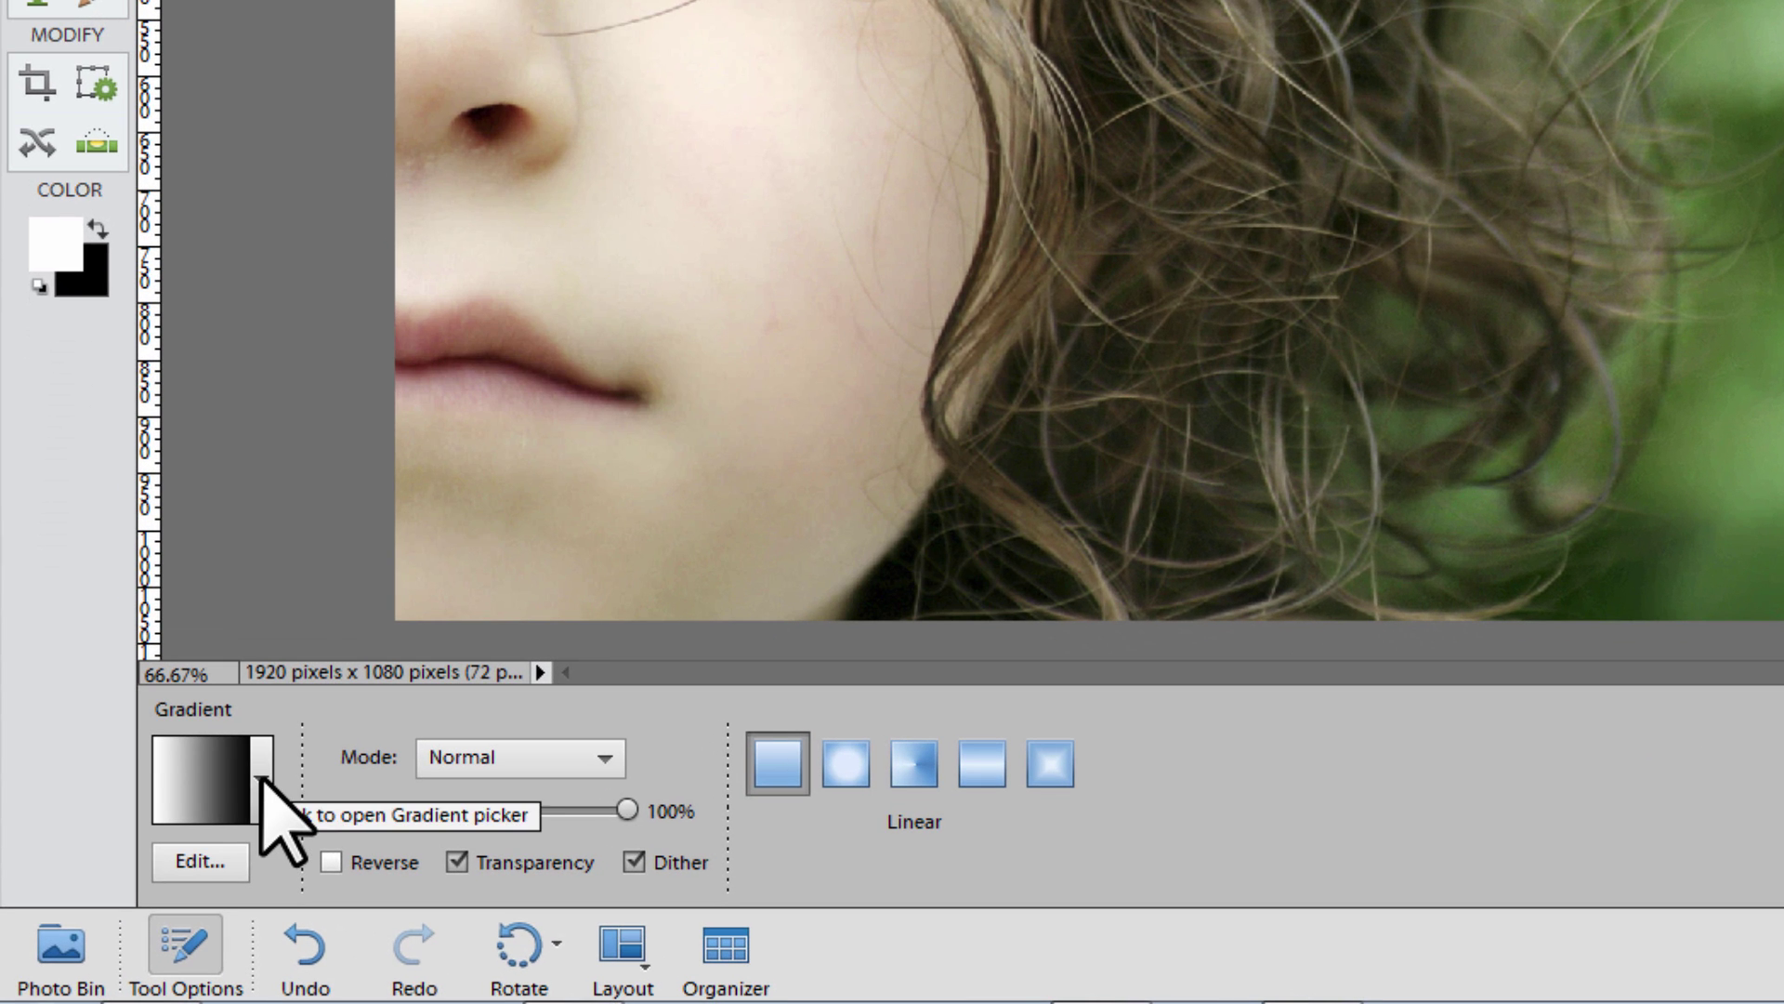
Step: Draw a horizontal linear white-to-black gradient on the portrait's layer mask, from the edge of the hair into the green leaves
click(263, 783)
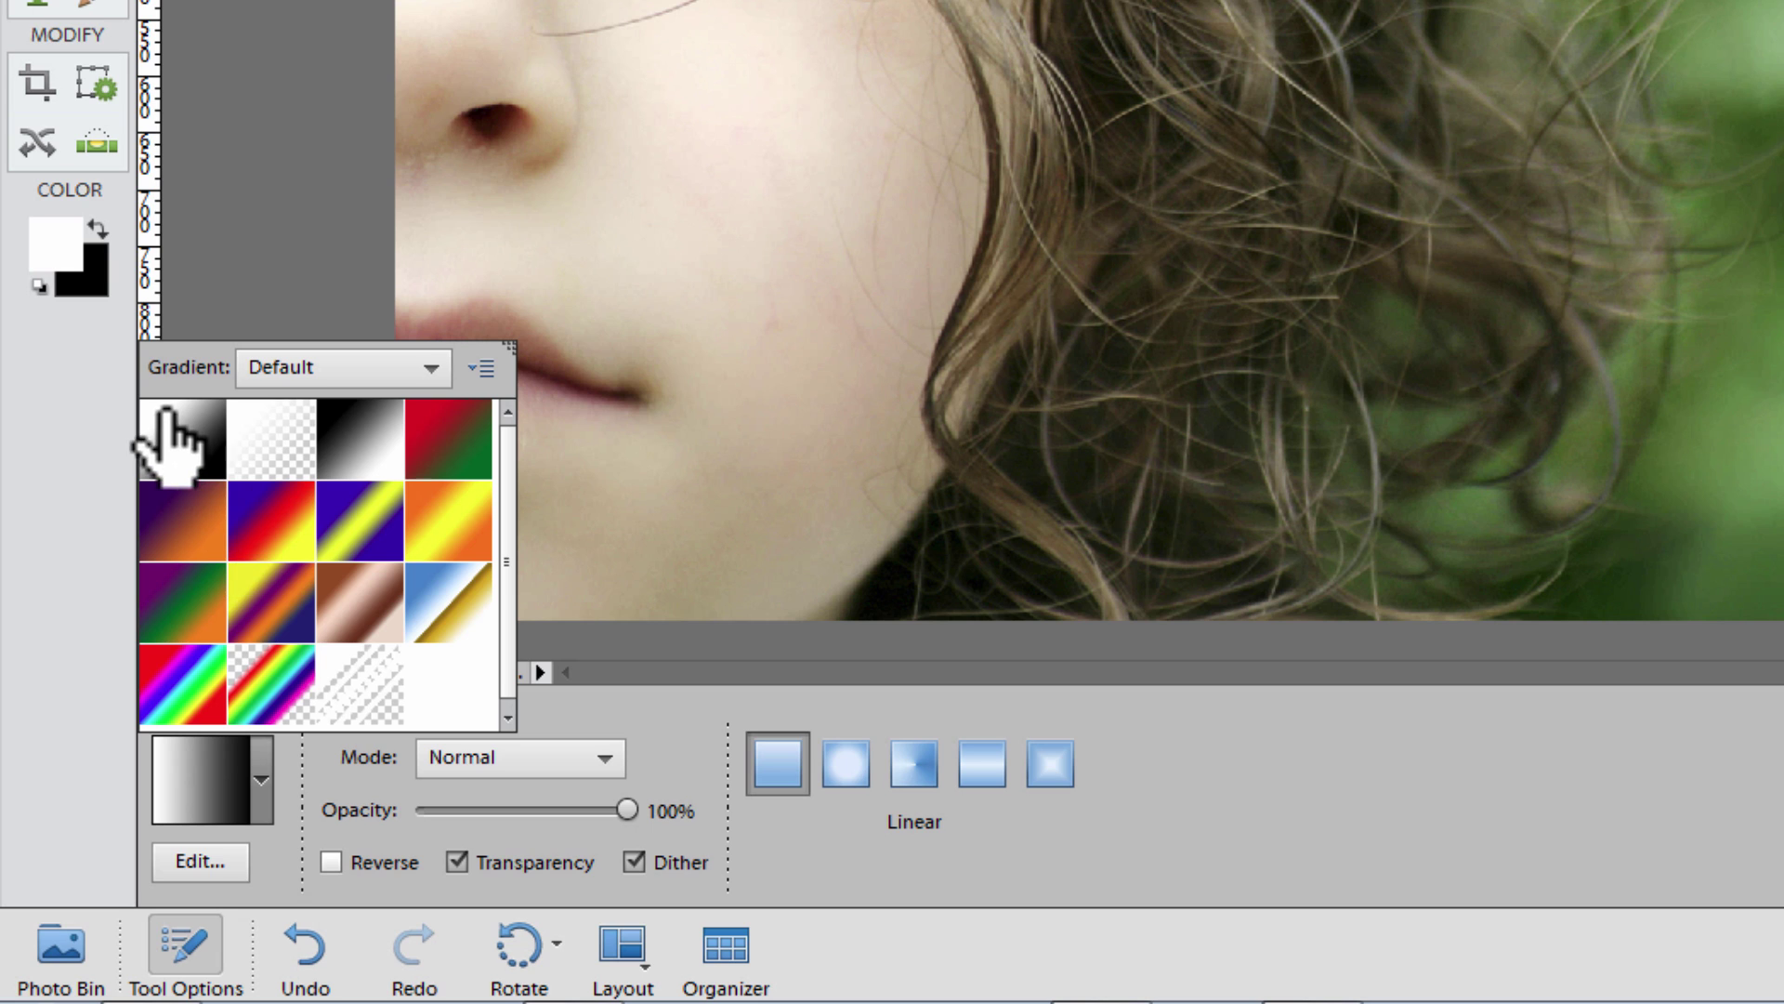
click(183, 456)
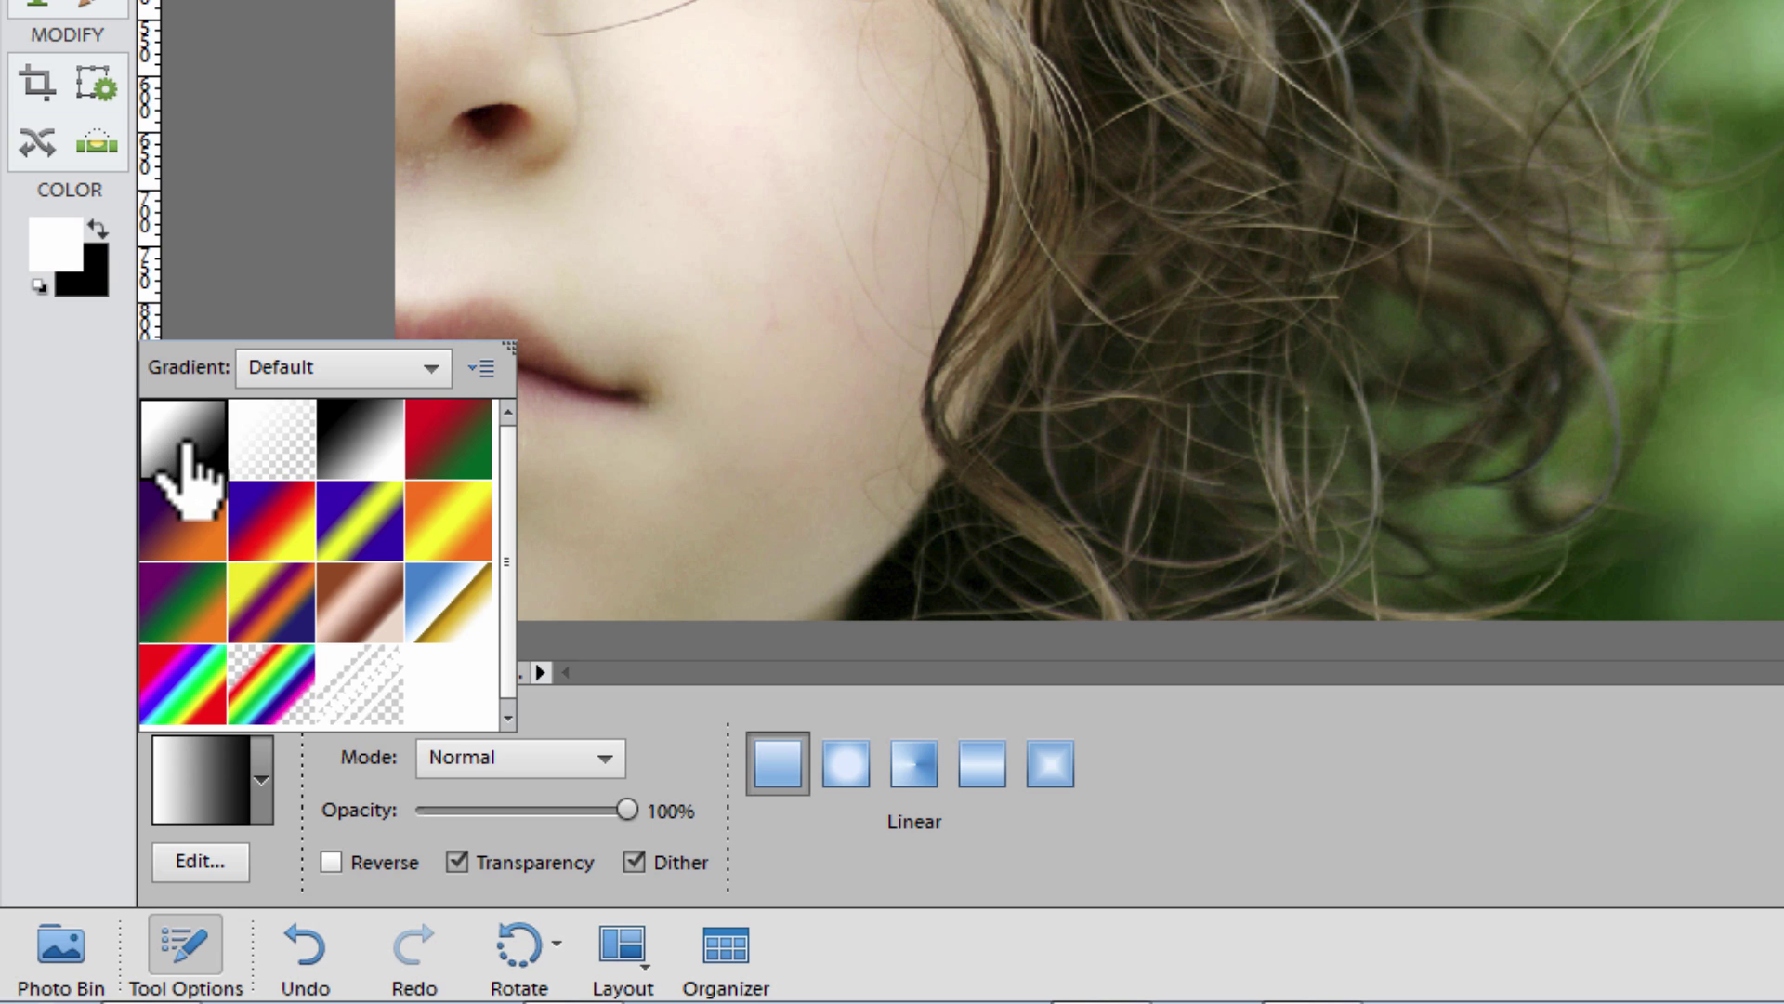
click(654, 708)
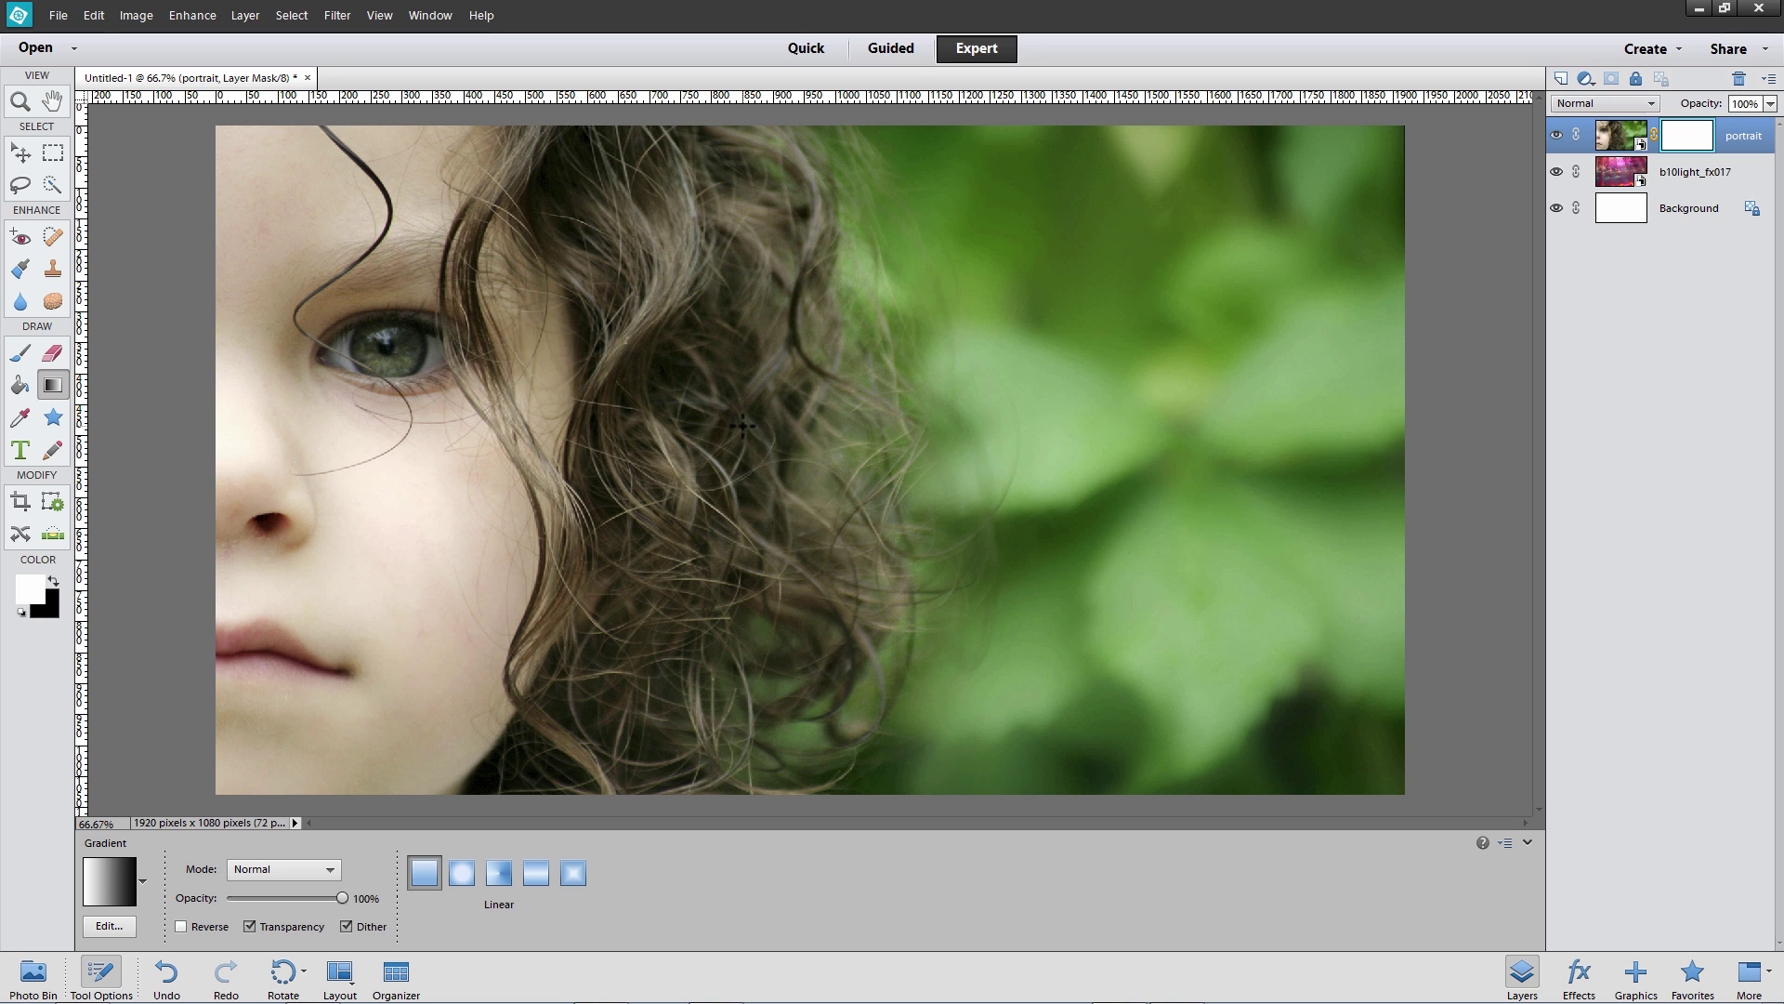
drag(832, 423, 1046, 425)
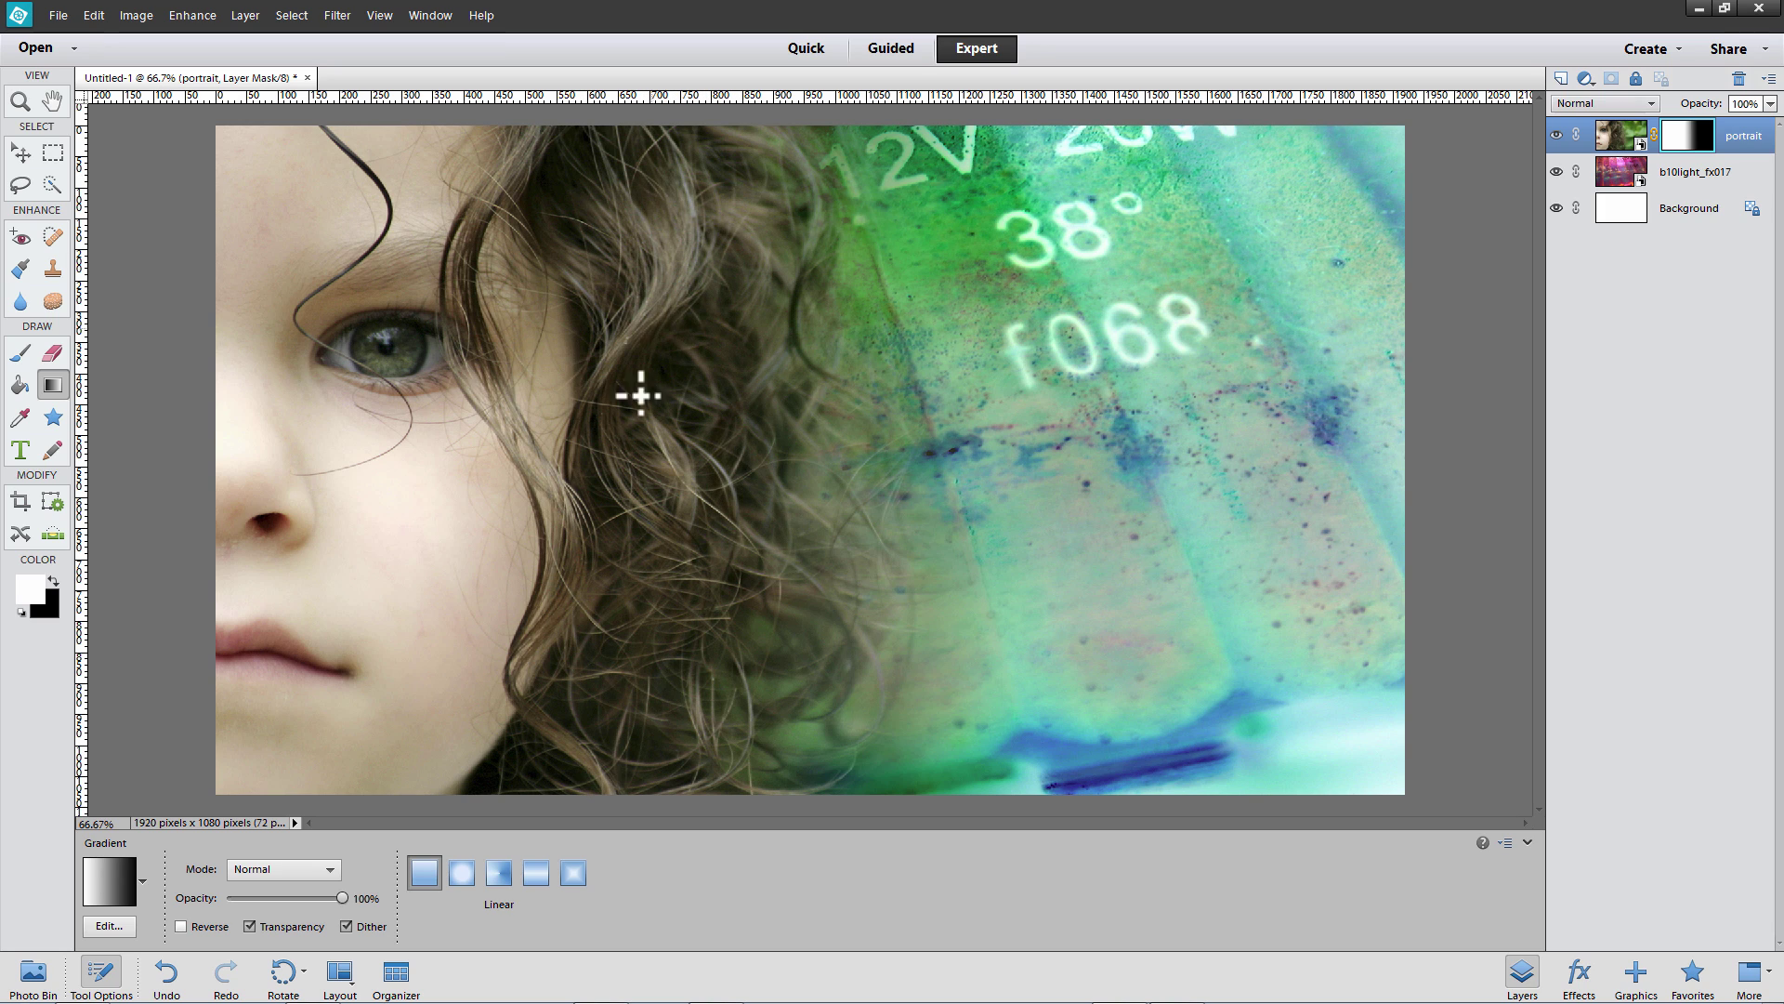
Step: Paint white on the portrait's mask along the upper edge of the hair with a soft 300 px brush at 100% opacity
click(16, 357)
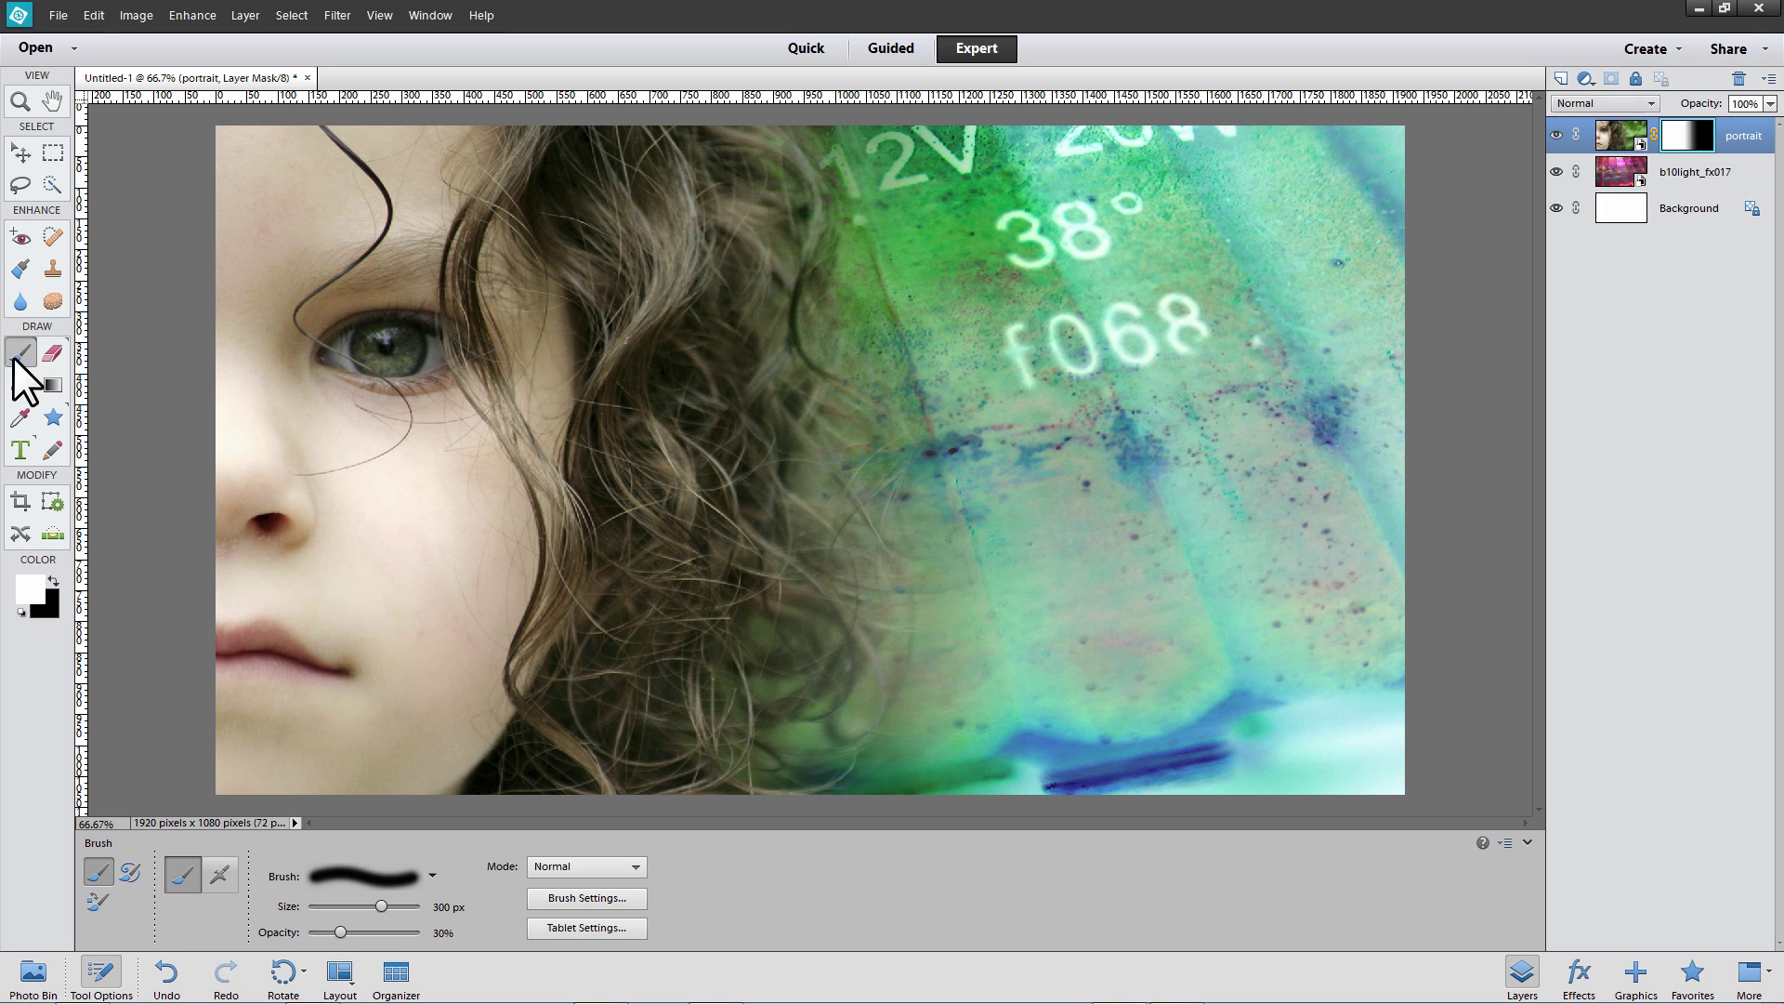
click(433, 877)
click(434, 877)
drag(336, 934, 366, 935)
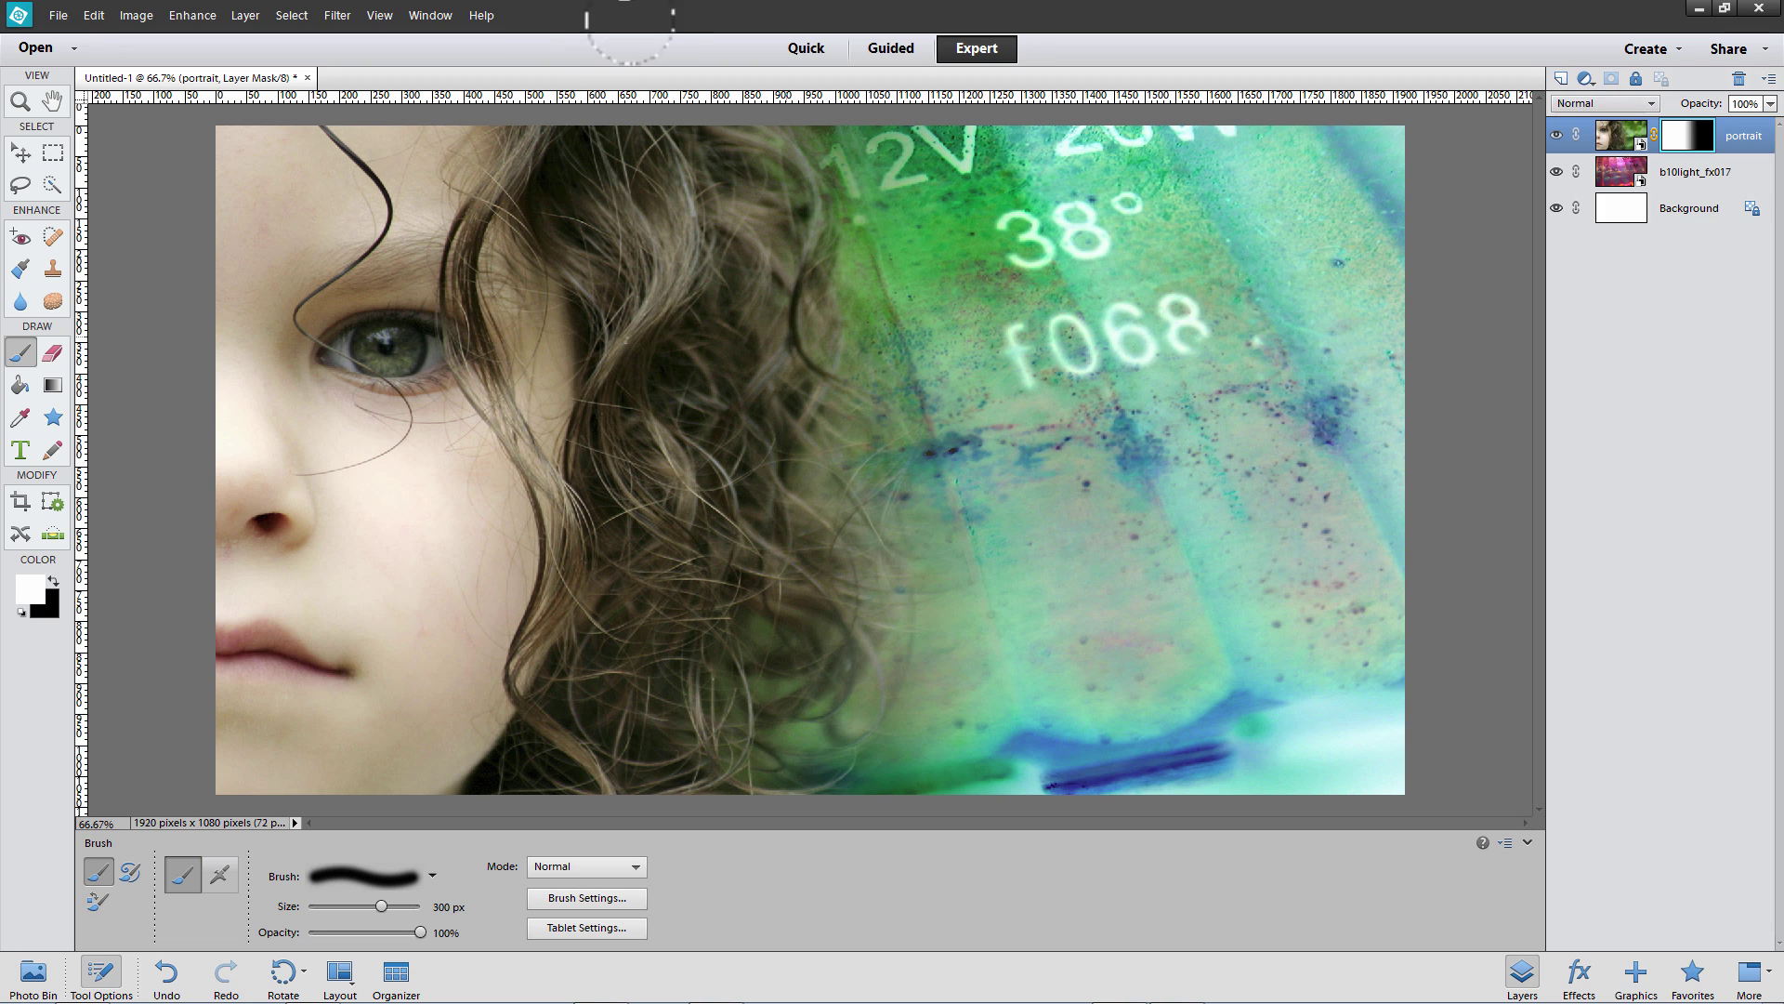
drag(853, 244, 841, 167)
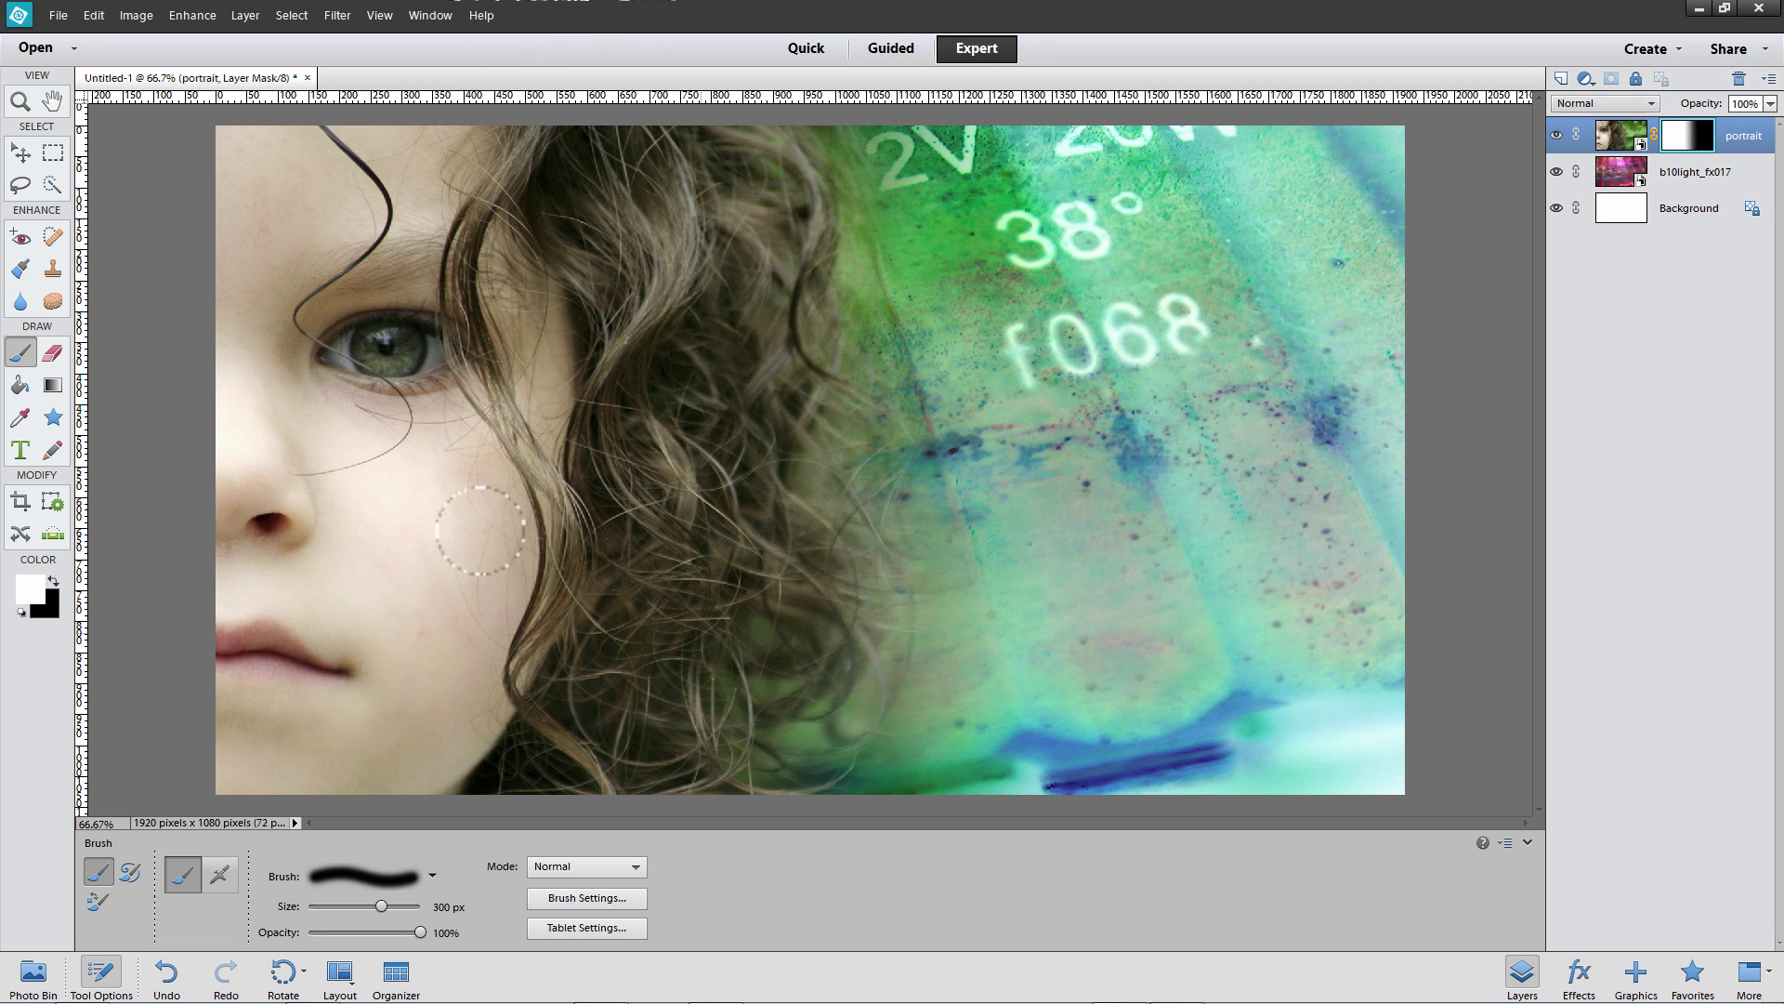
Step: Place math06.jpg as a new layer above the portrait
click(60, 16)
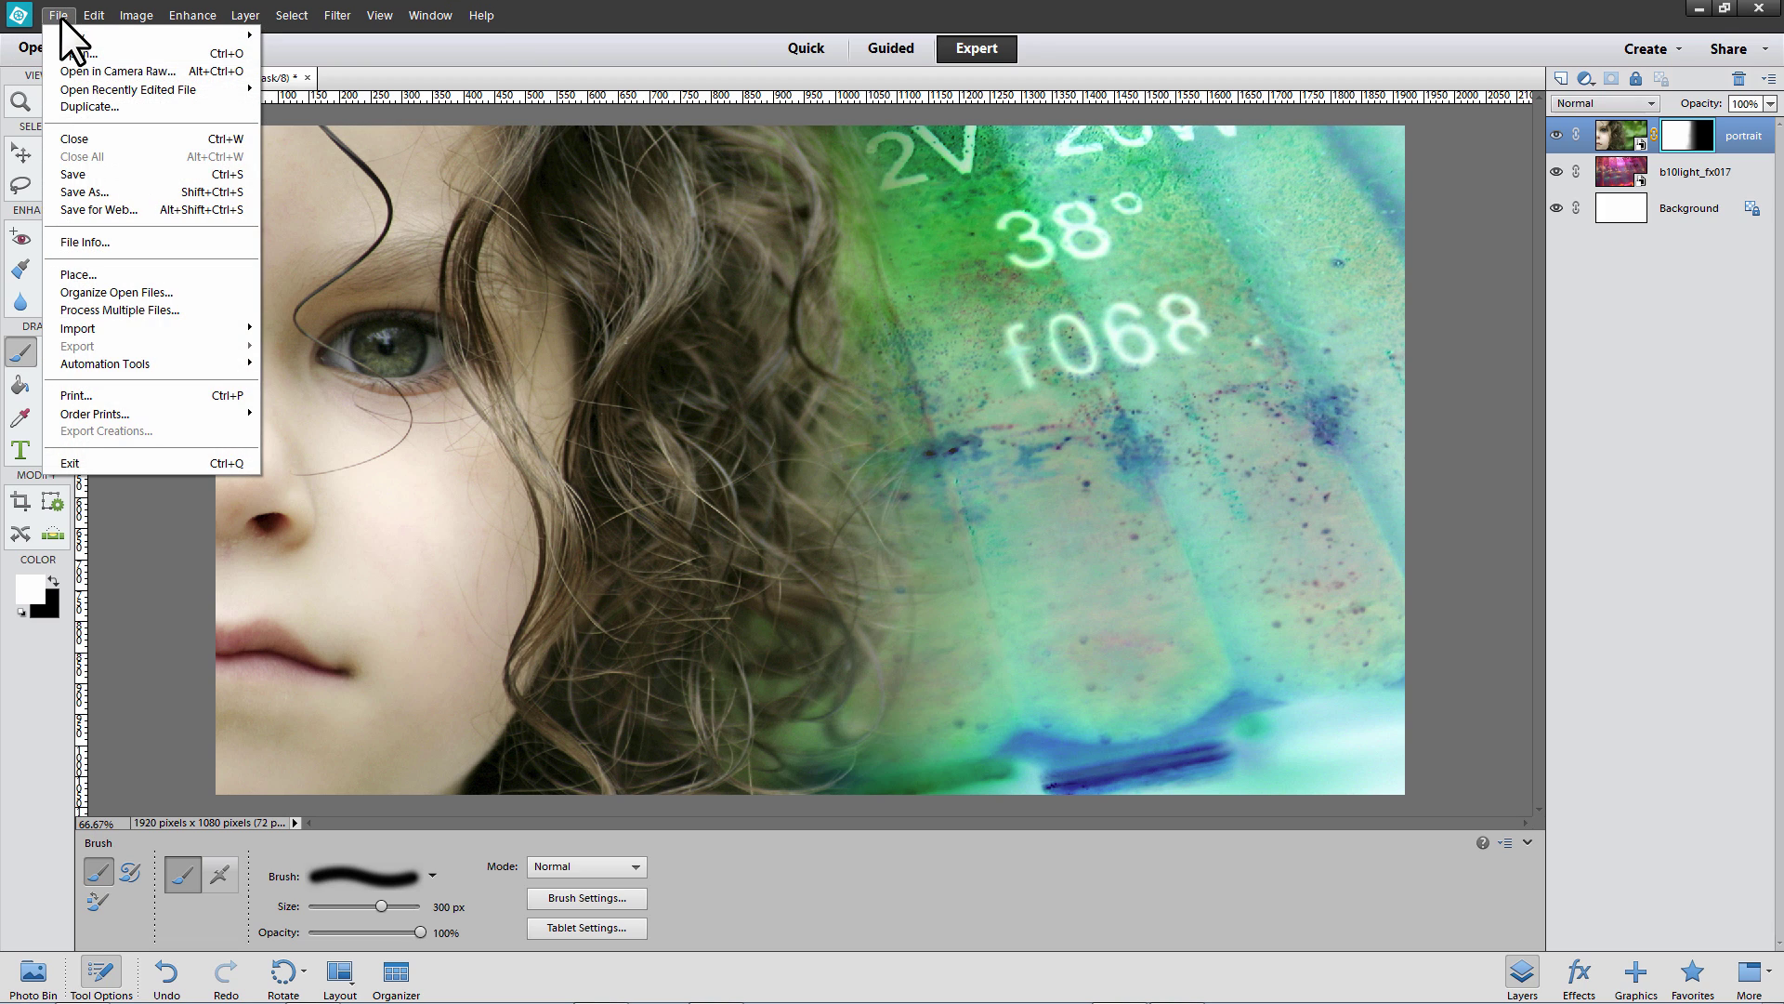
click(73, 273)
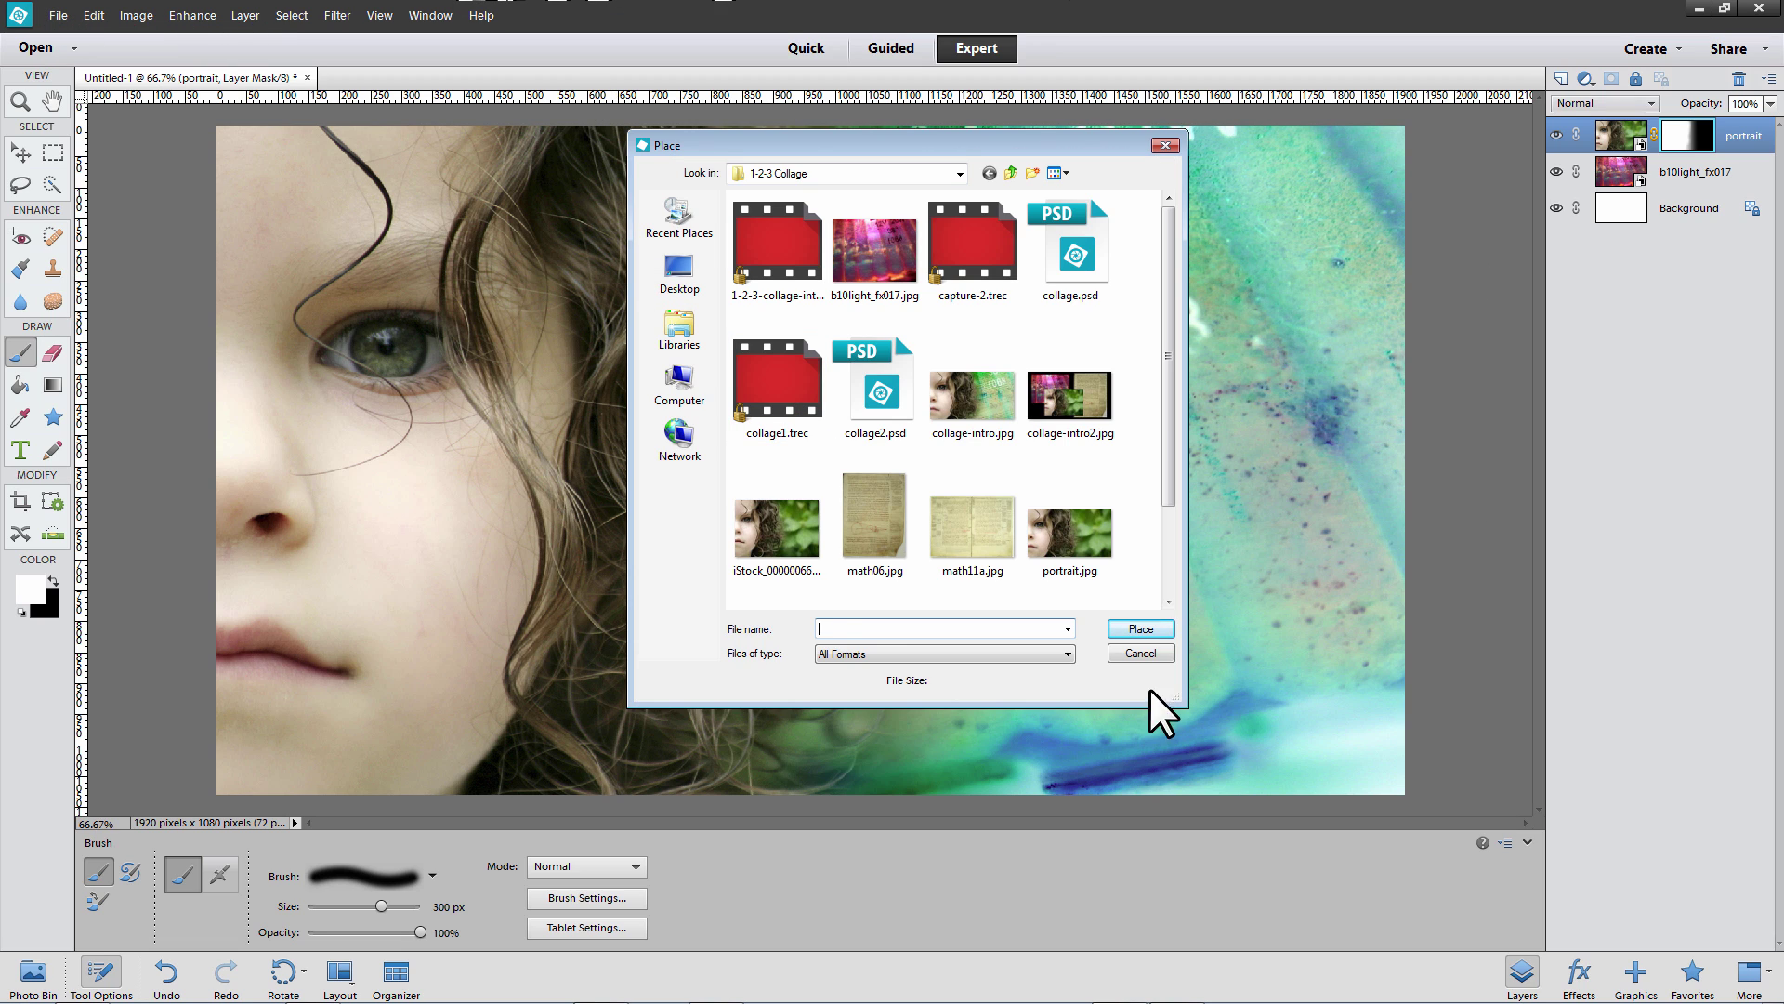
click(898, 526)
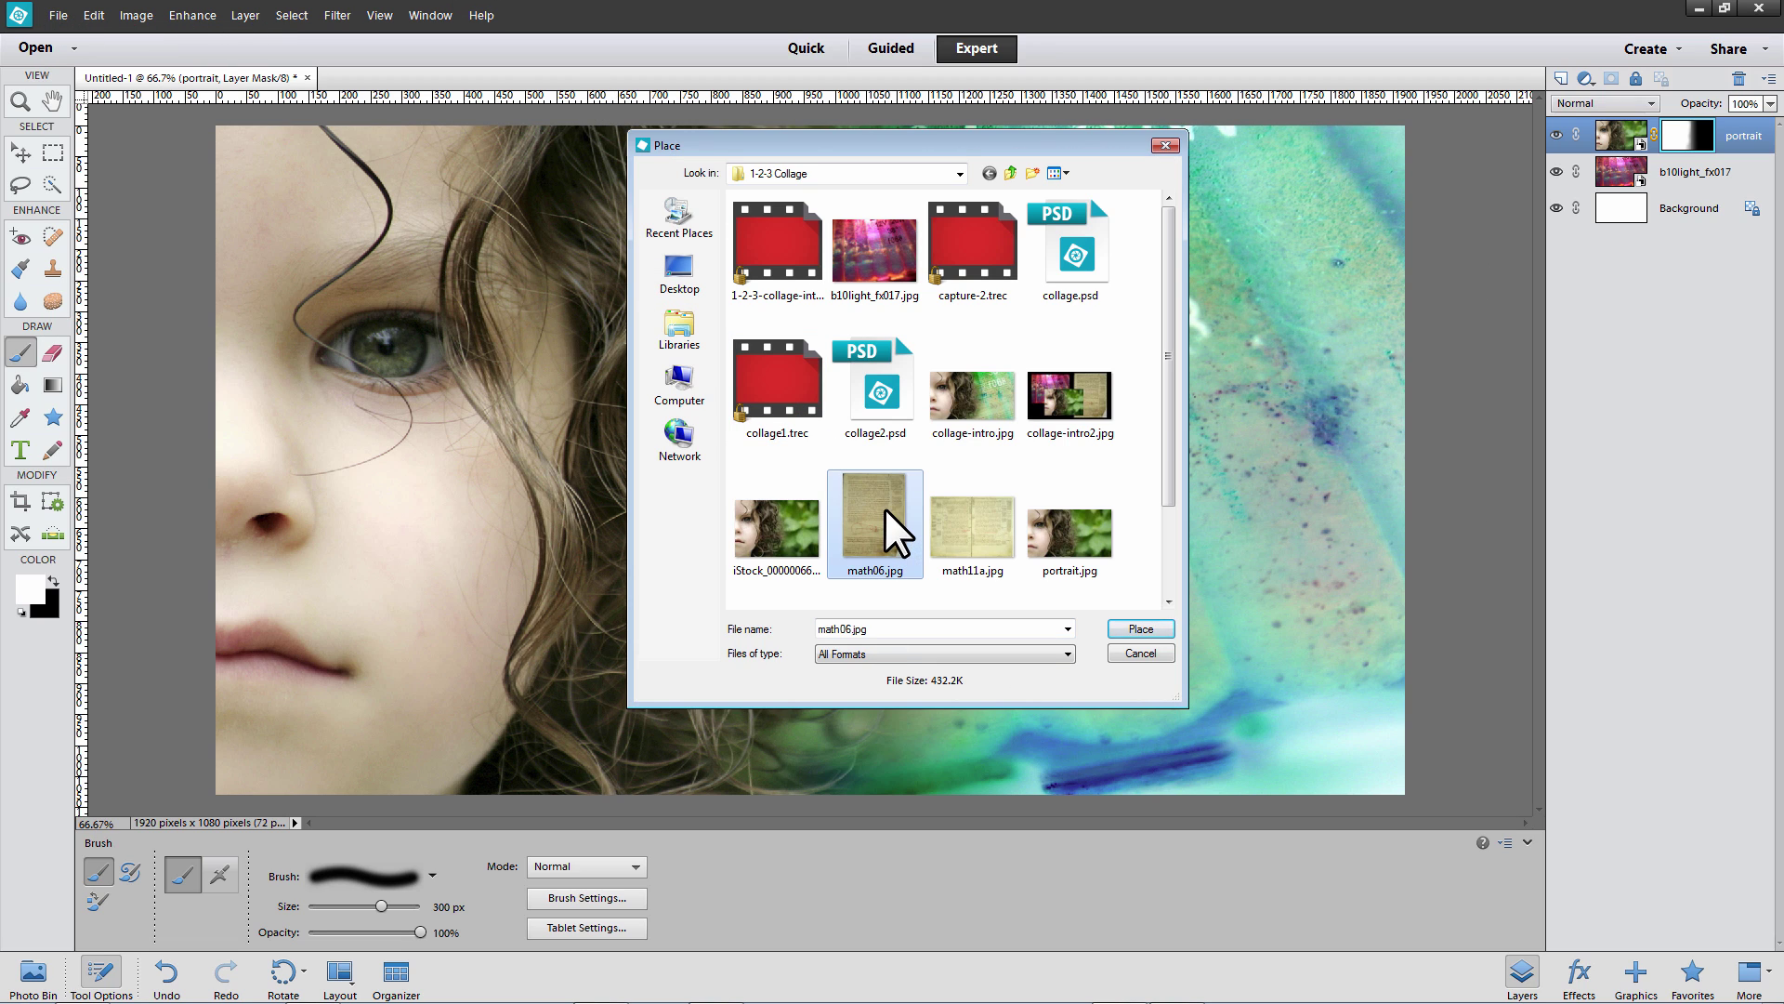
click(1142, 628)
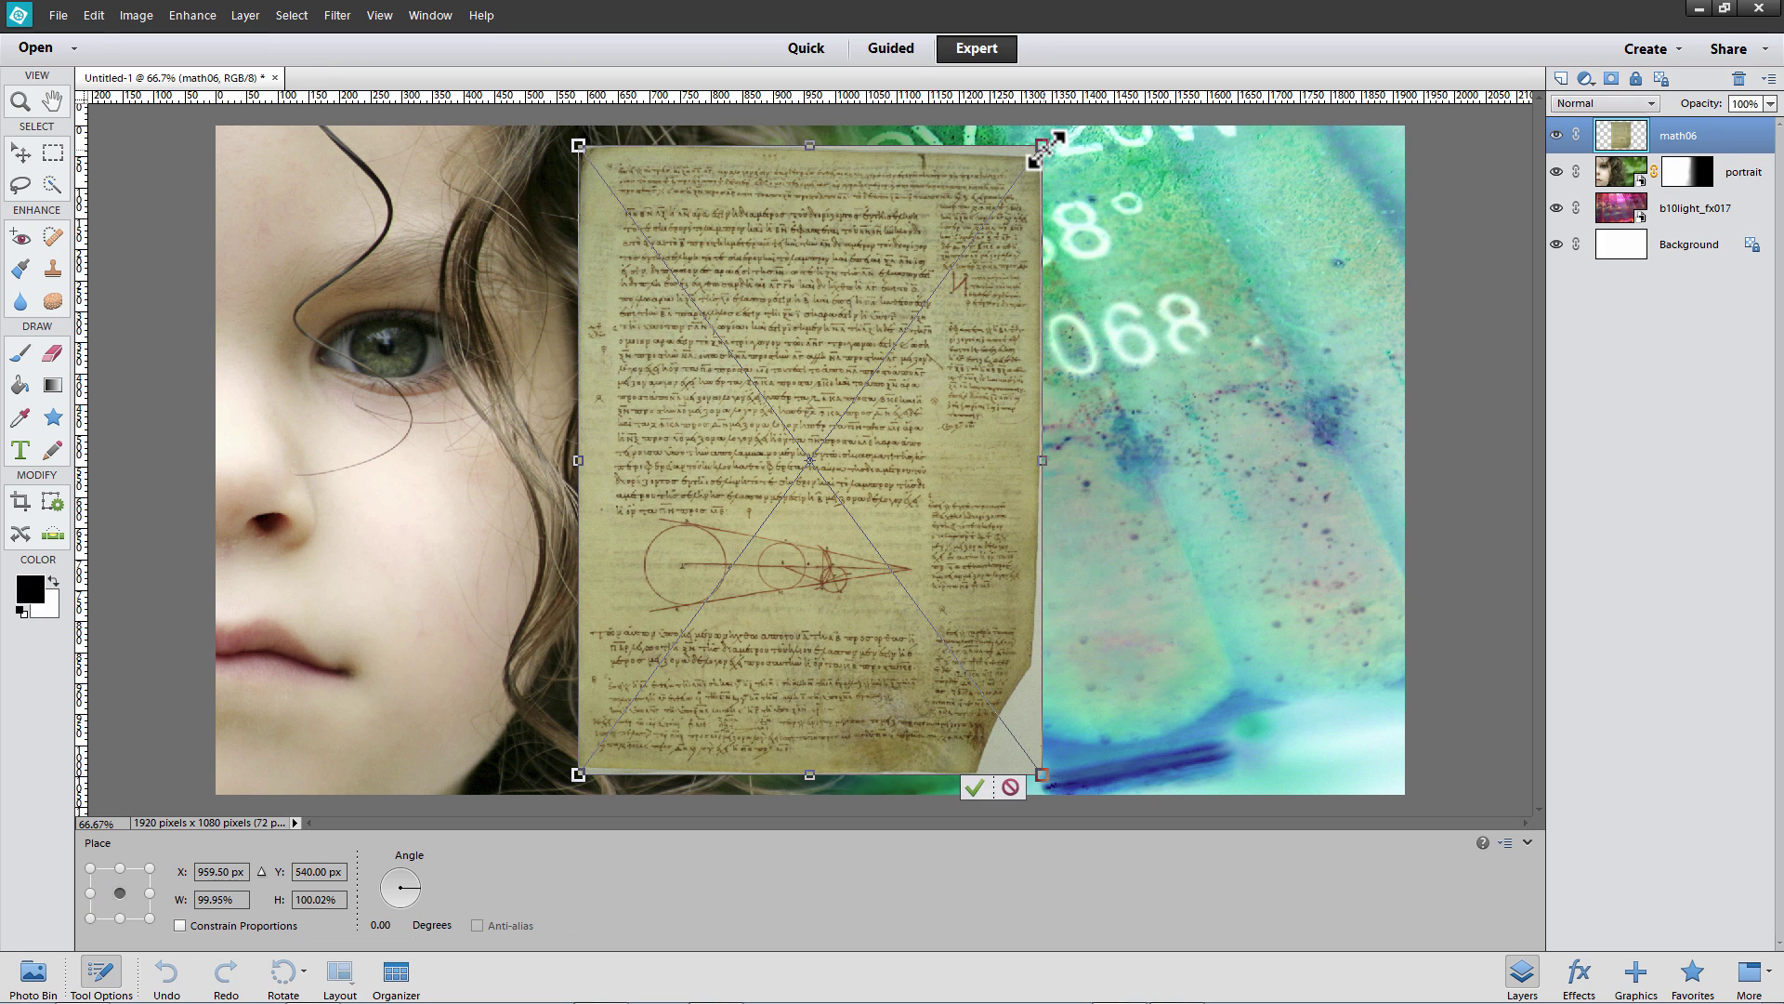
Step: Stretch the placed manuscript page to about 272% width and 147% height so it covers the whole canvas
drag(1059, 129, 1258, 12)
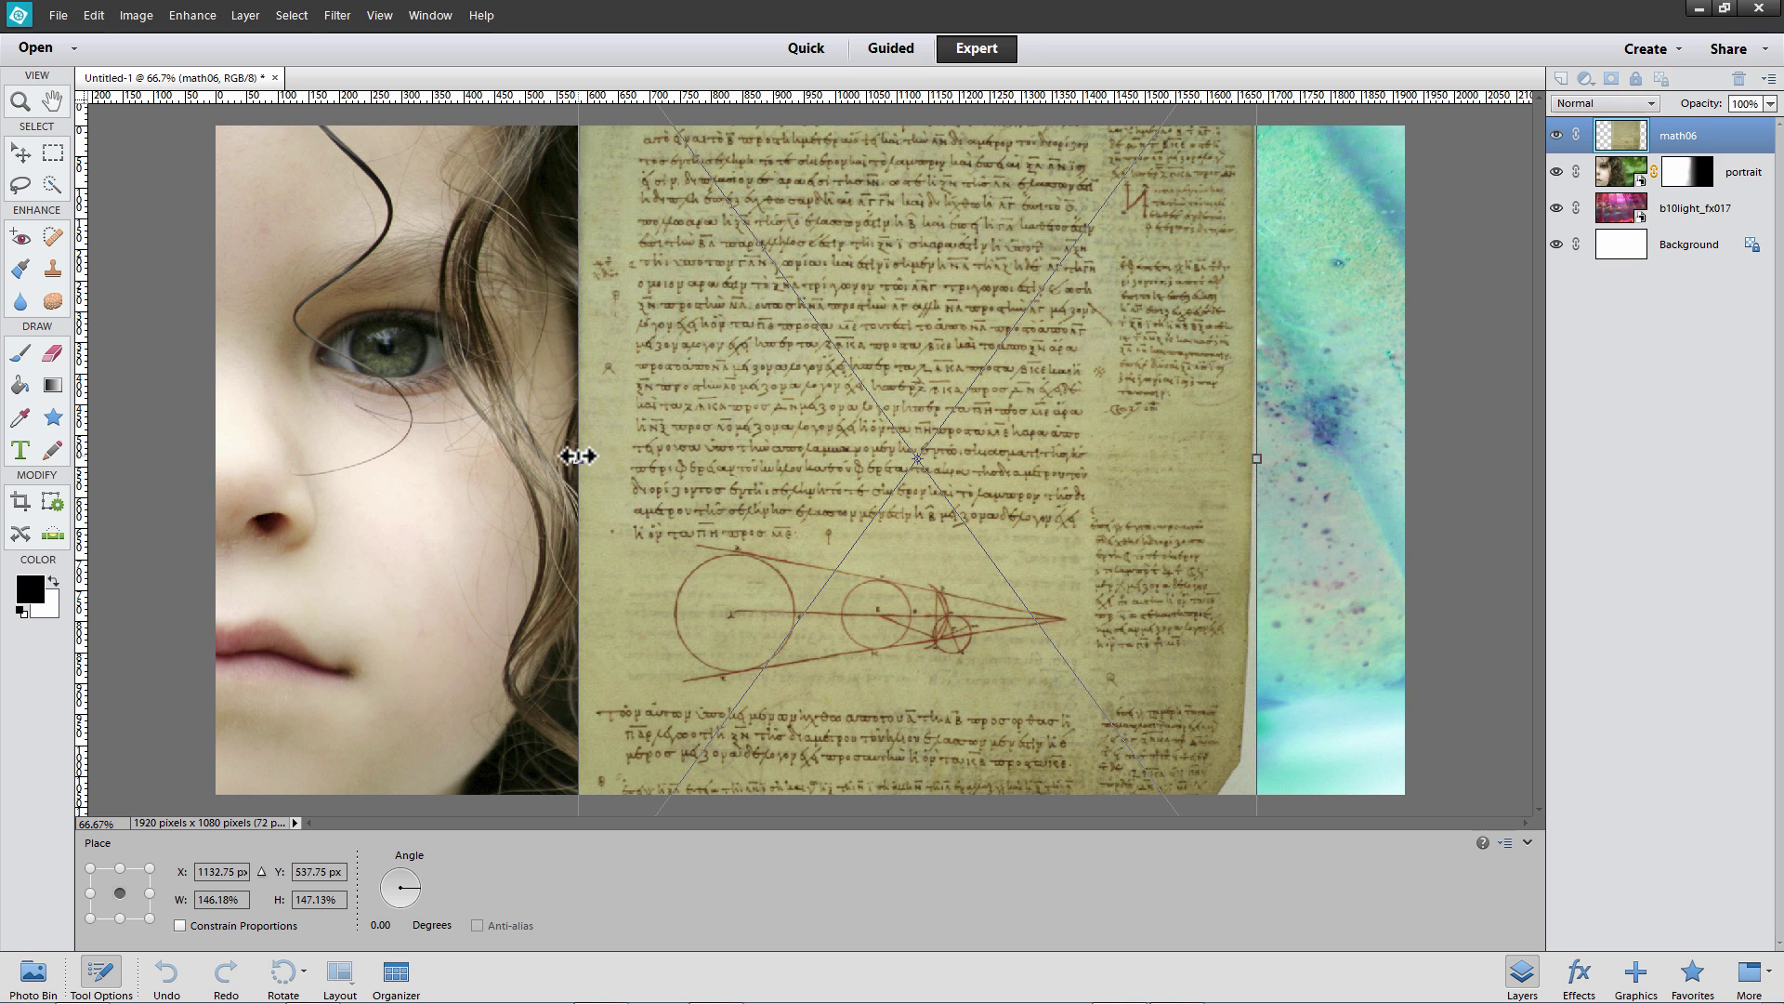
drag(576, 455, 179, 426)
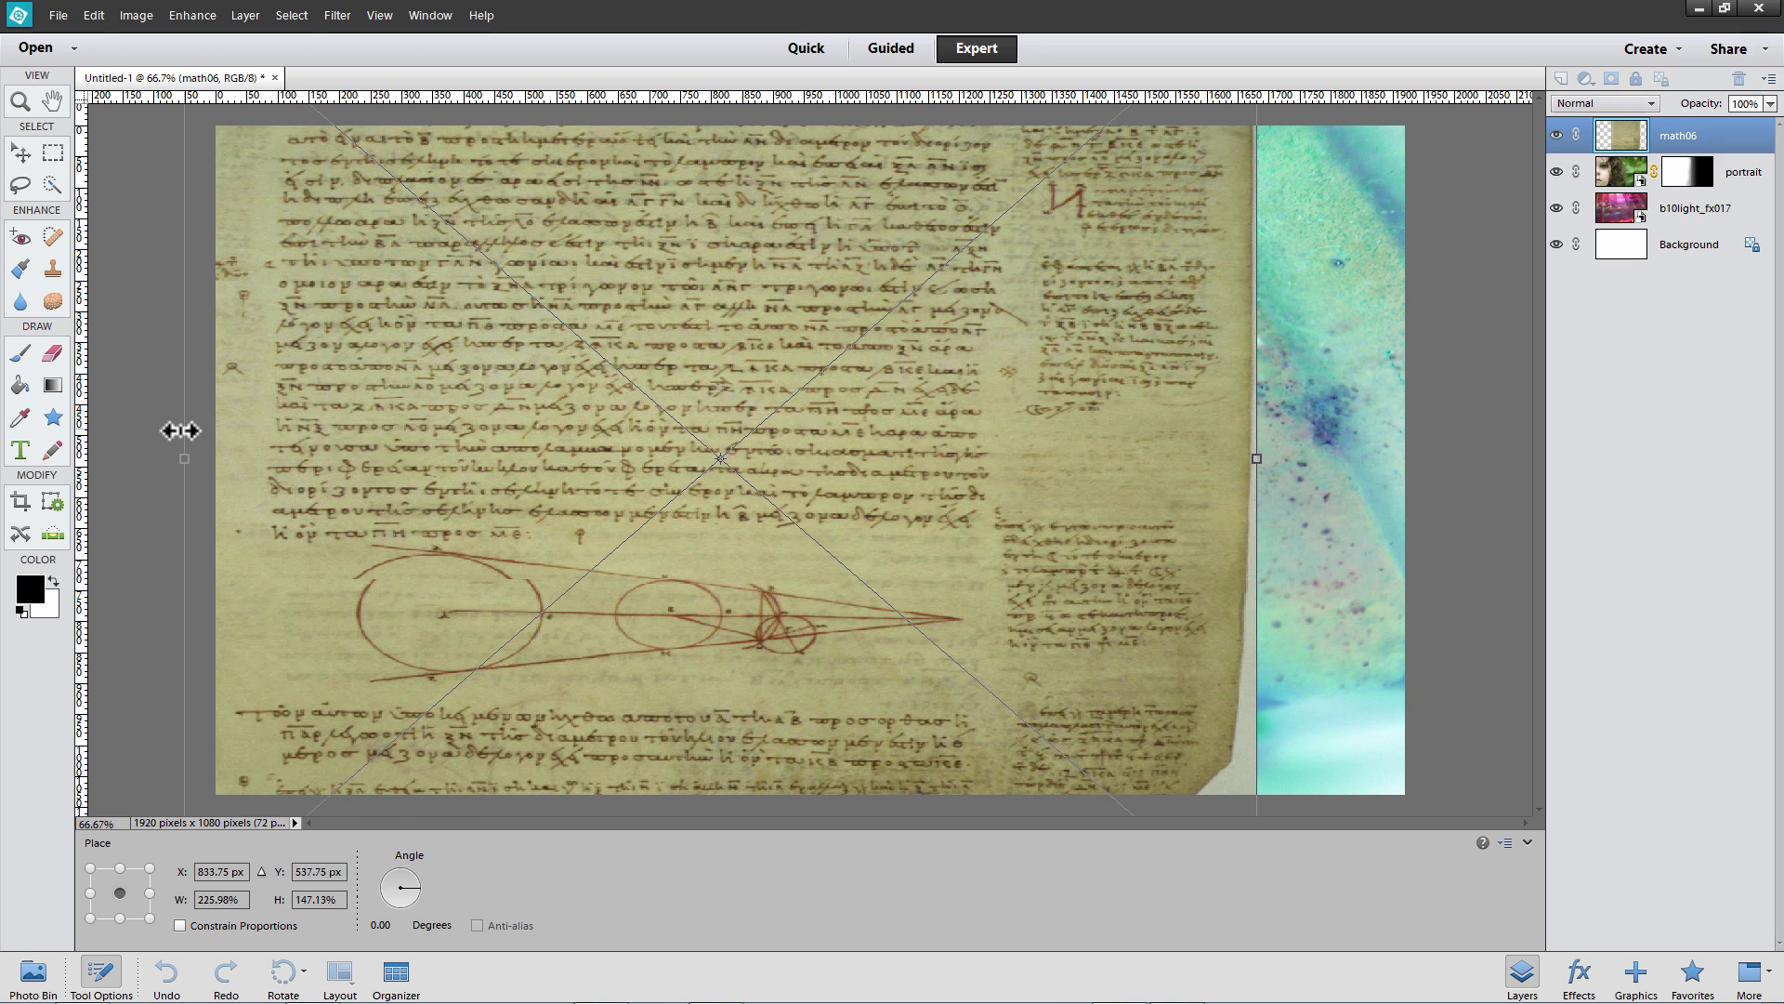
drag(1257, 459, 1441, 503)
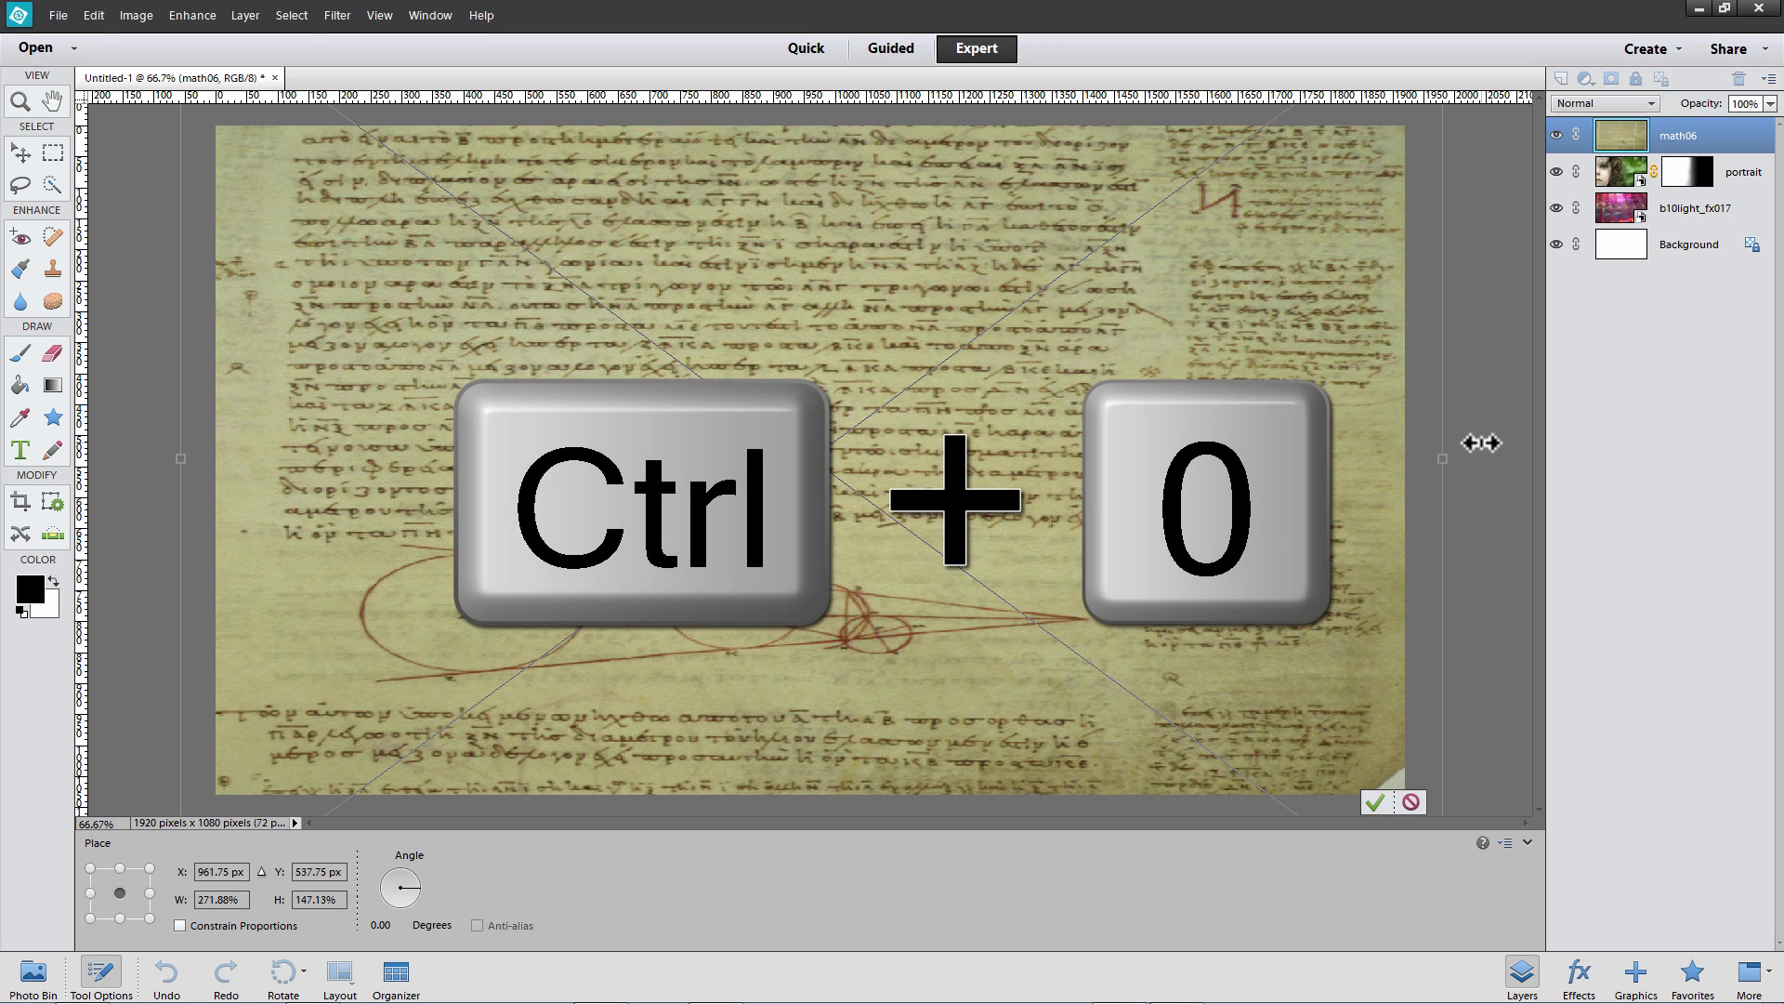
Step: Rotate the manuscript page about 7.8 degrees clockwise, then shift and widen it to about 303% to cover the canvas
key(ctrl+0)
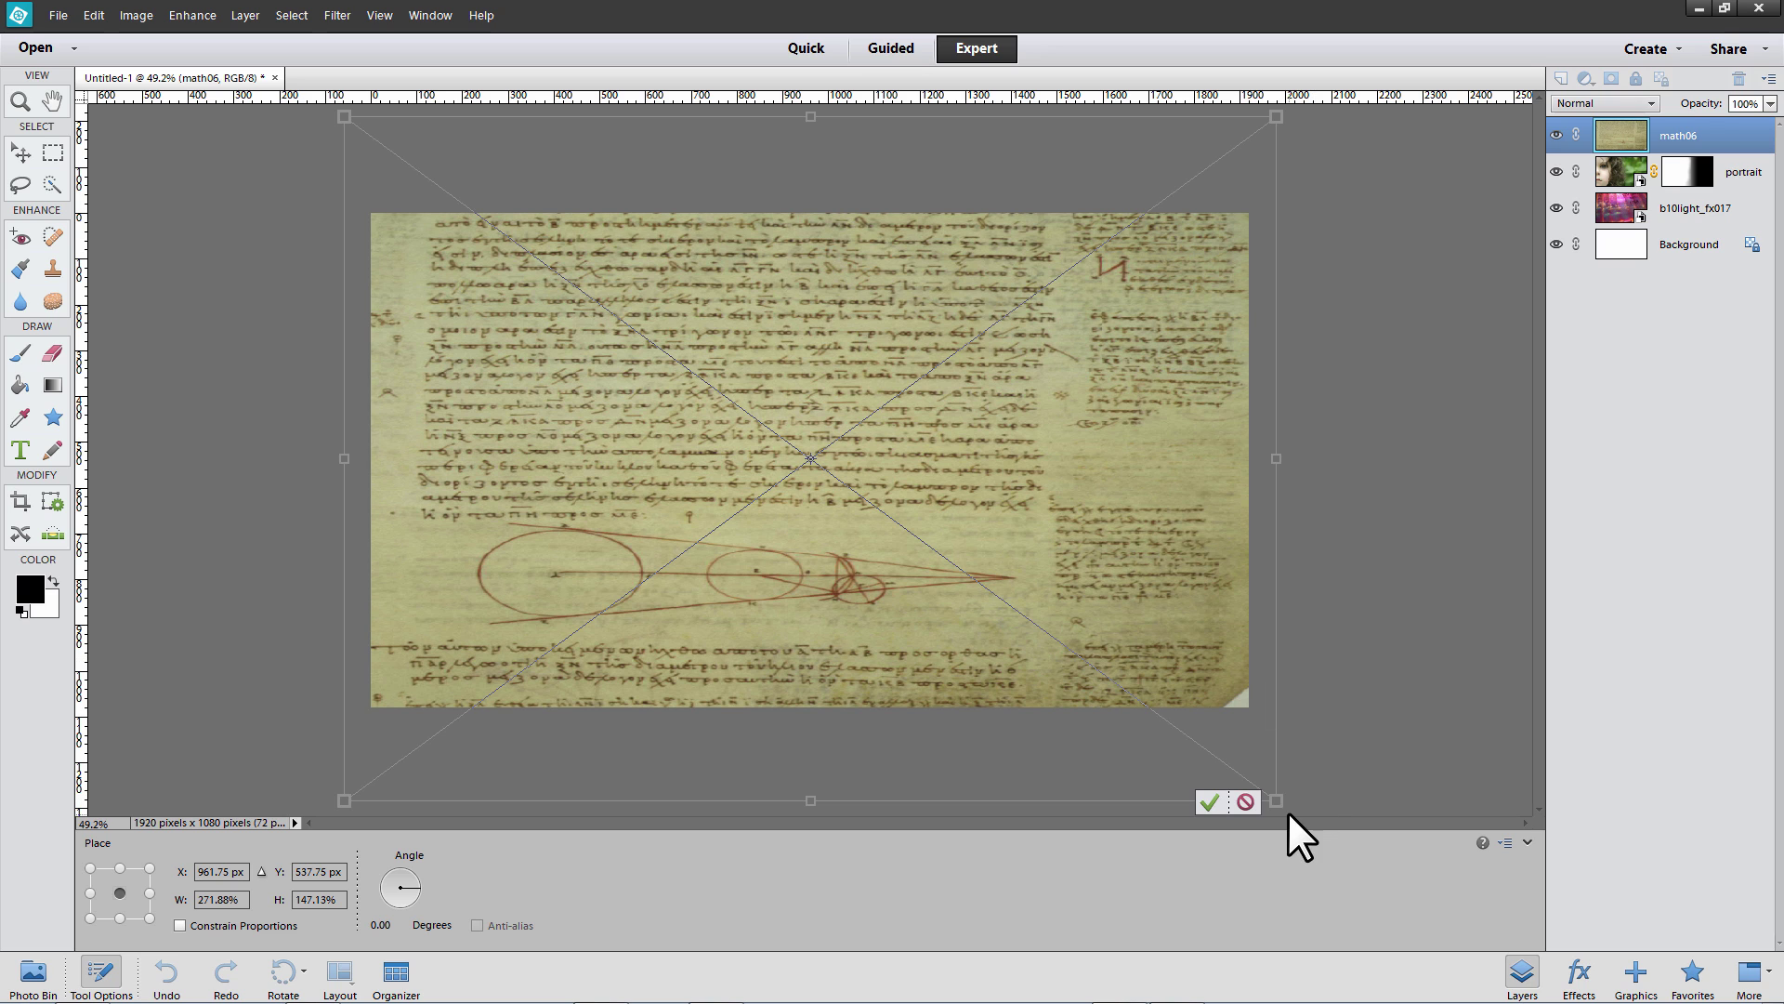
mouse_move(1279, 801)
mouse_down()
mouse_move(1299, 785)
mouse_move(1287, 808)
mouse_up()
drag(1319, 123, 1326, 183)
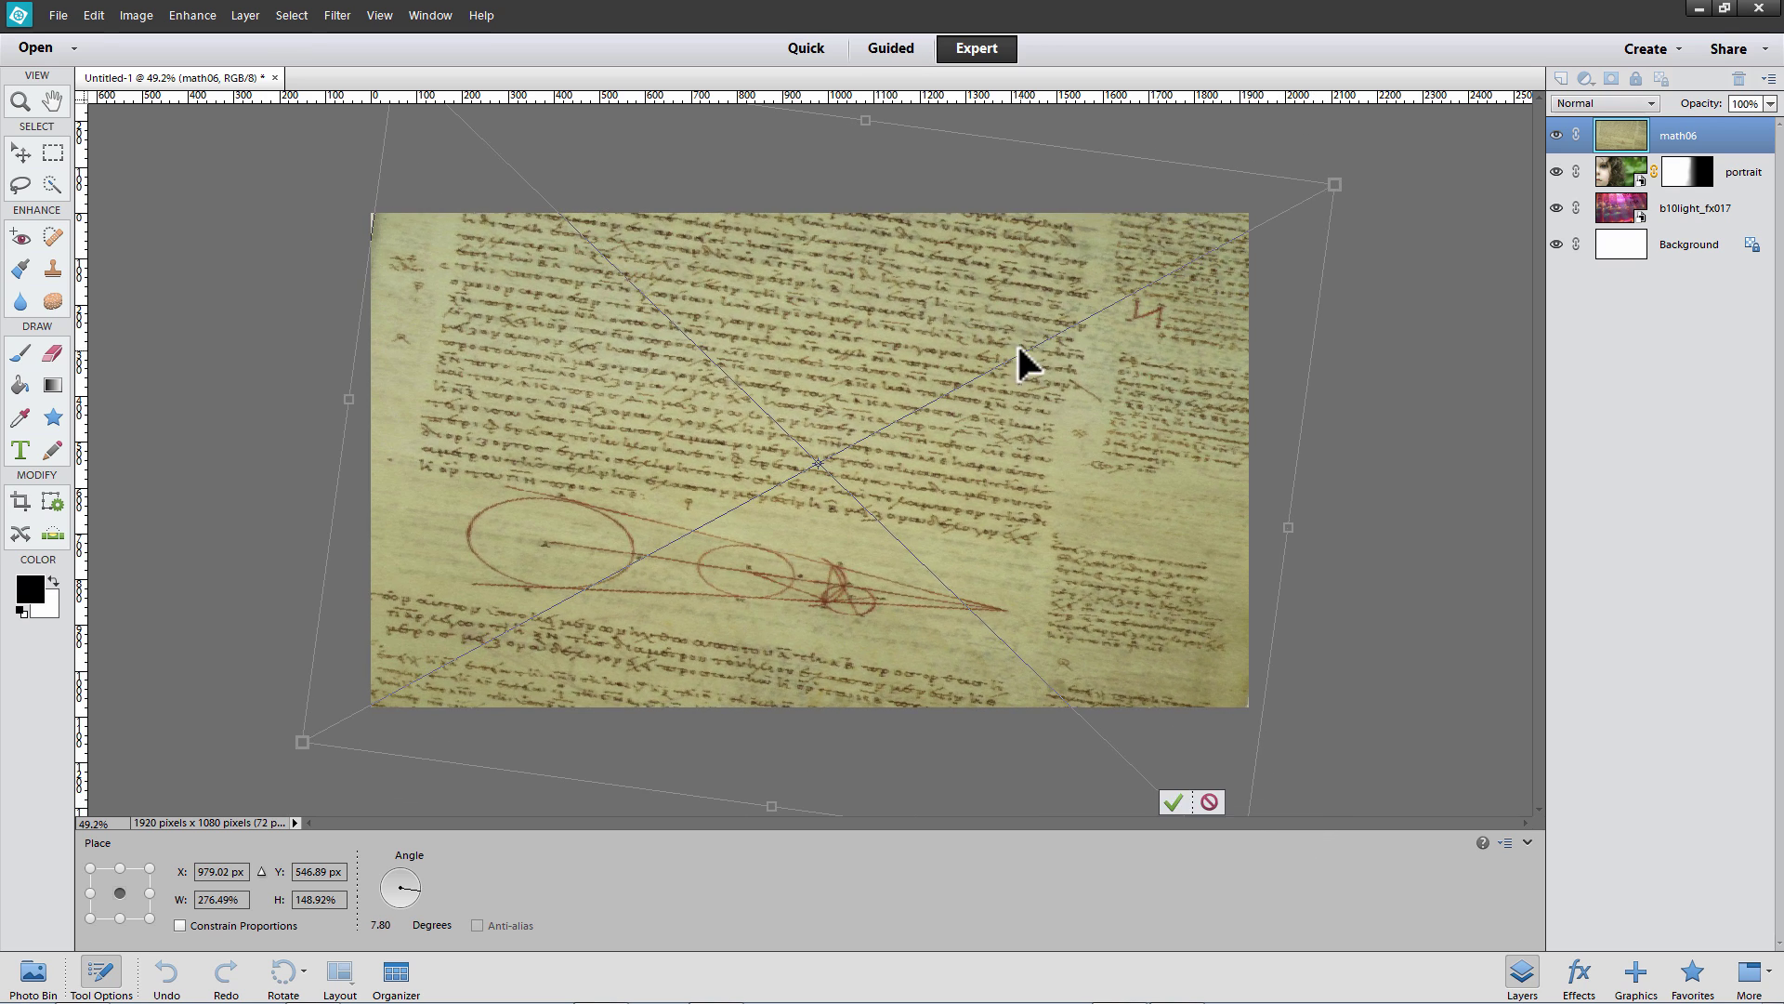
drag(1032, 372, 1072, 386)
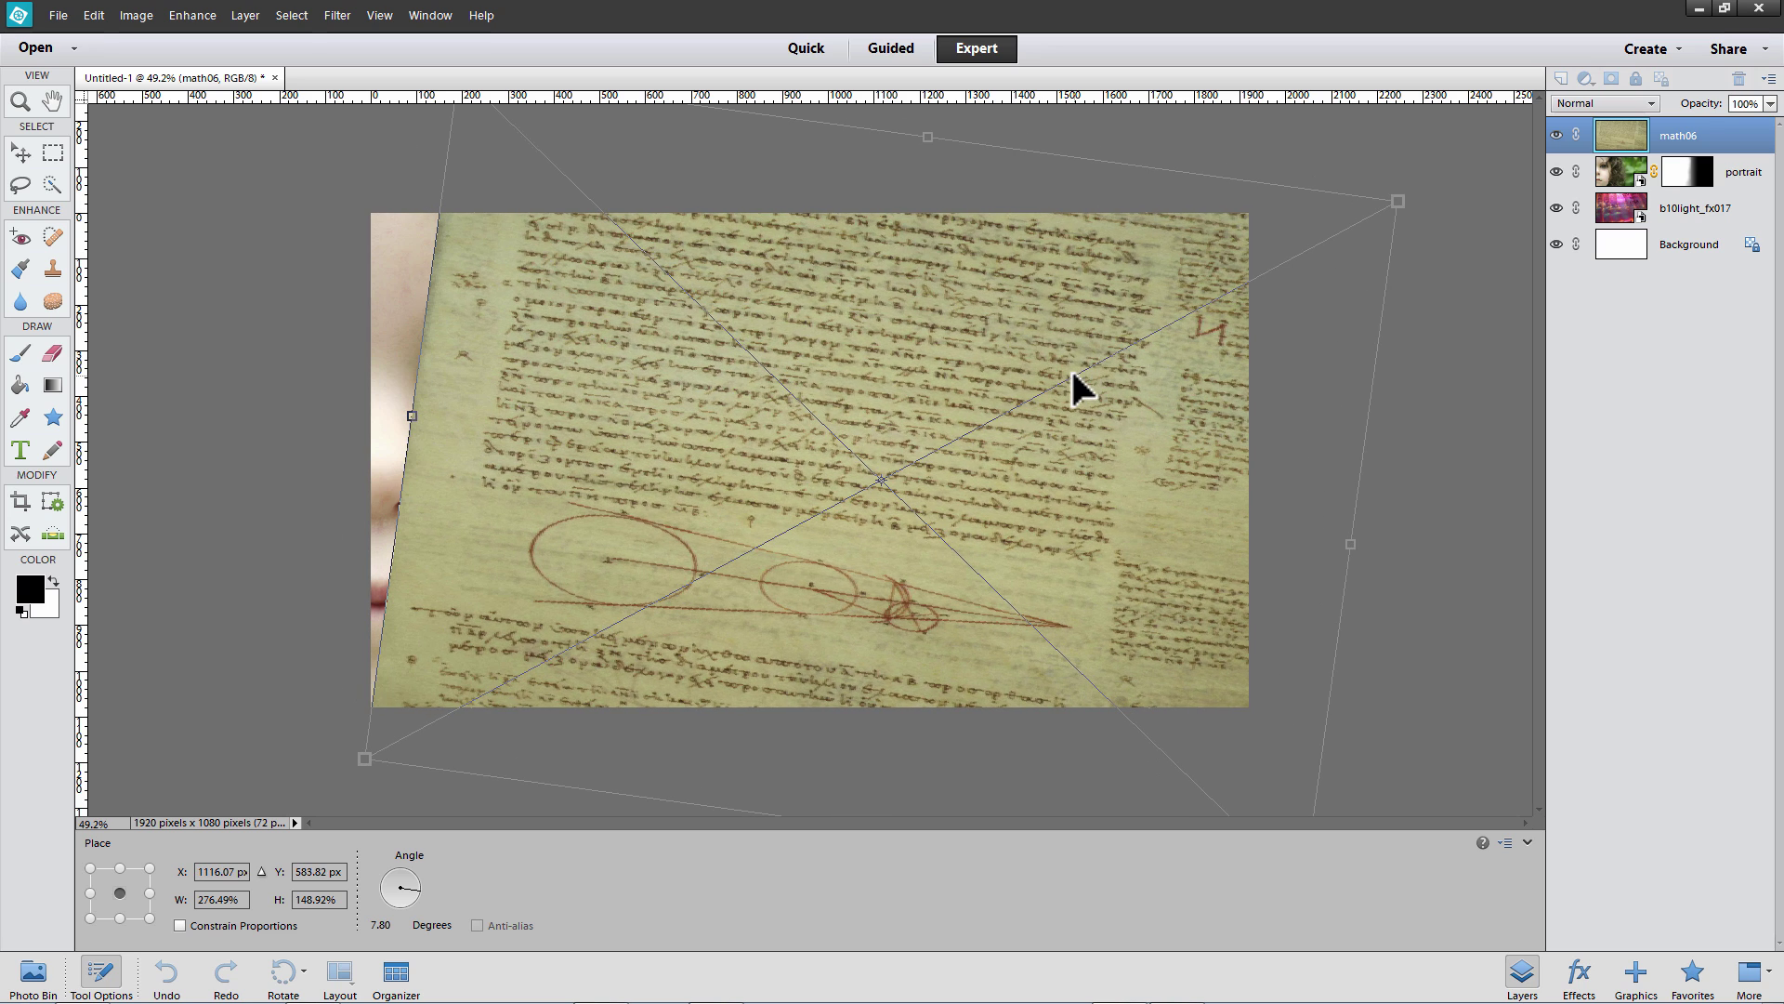
drag(402, 410, 321, 371)
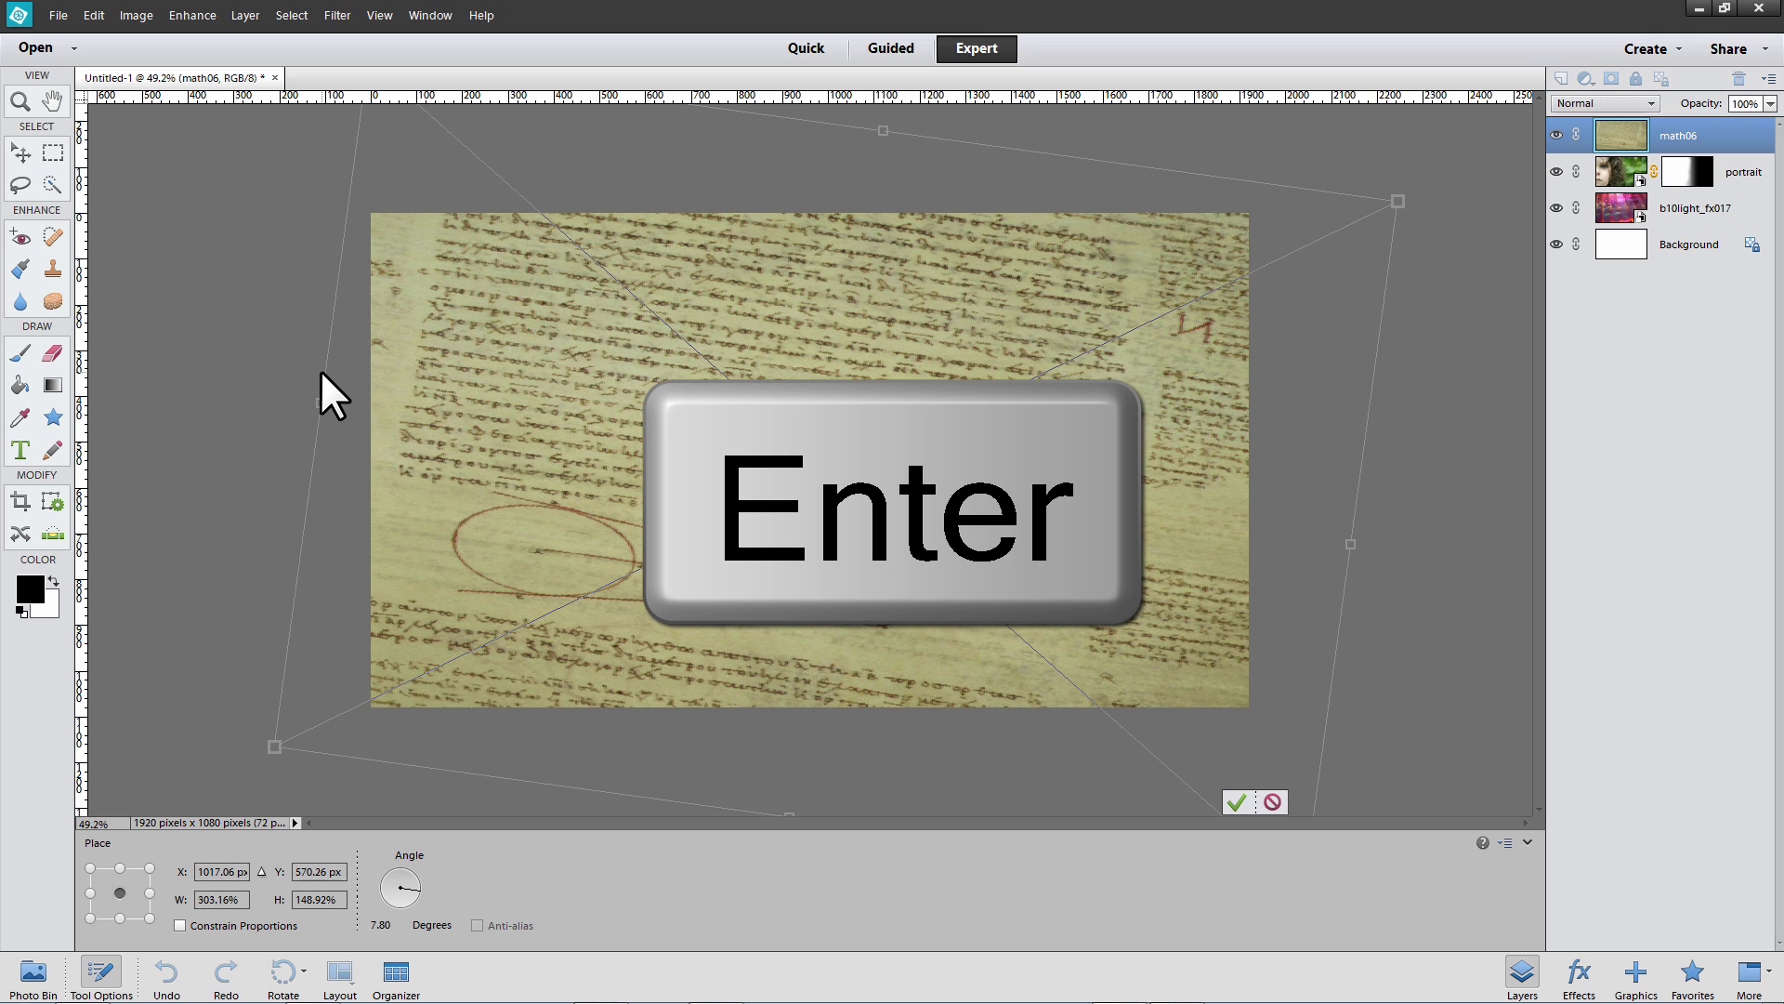
key(Return)
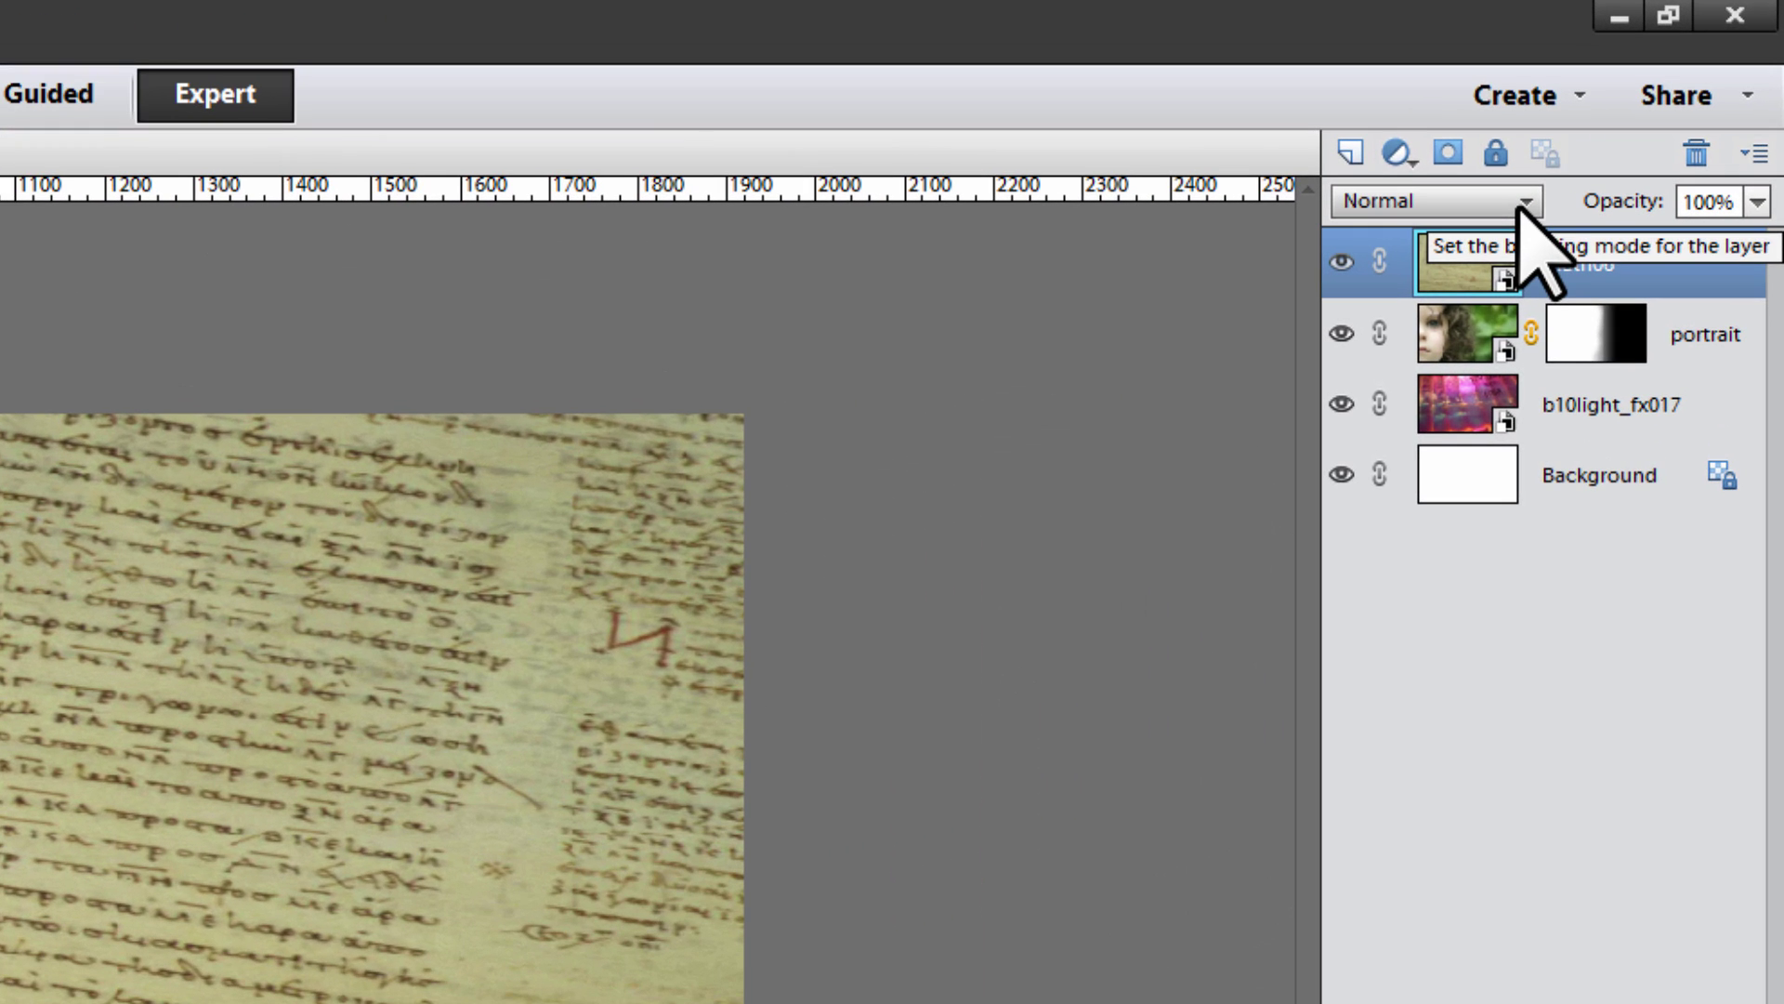
Step: Set the blend mode of the math06 layer to Overlay
click(1520, 206)
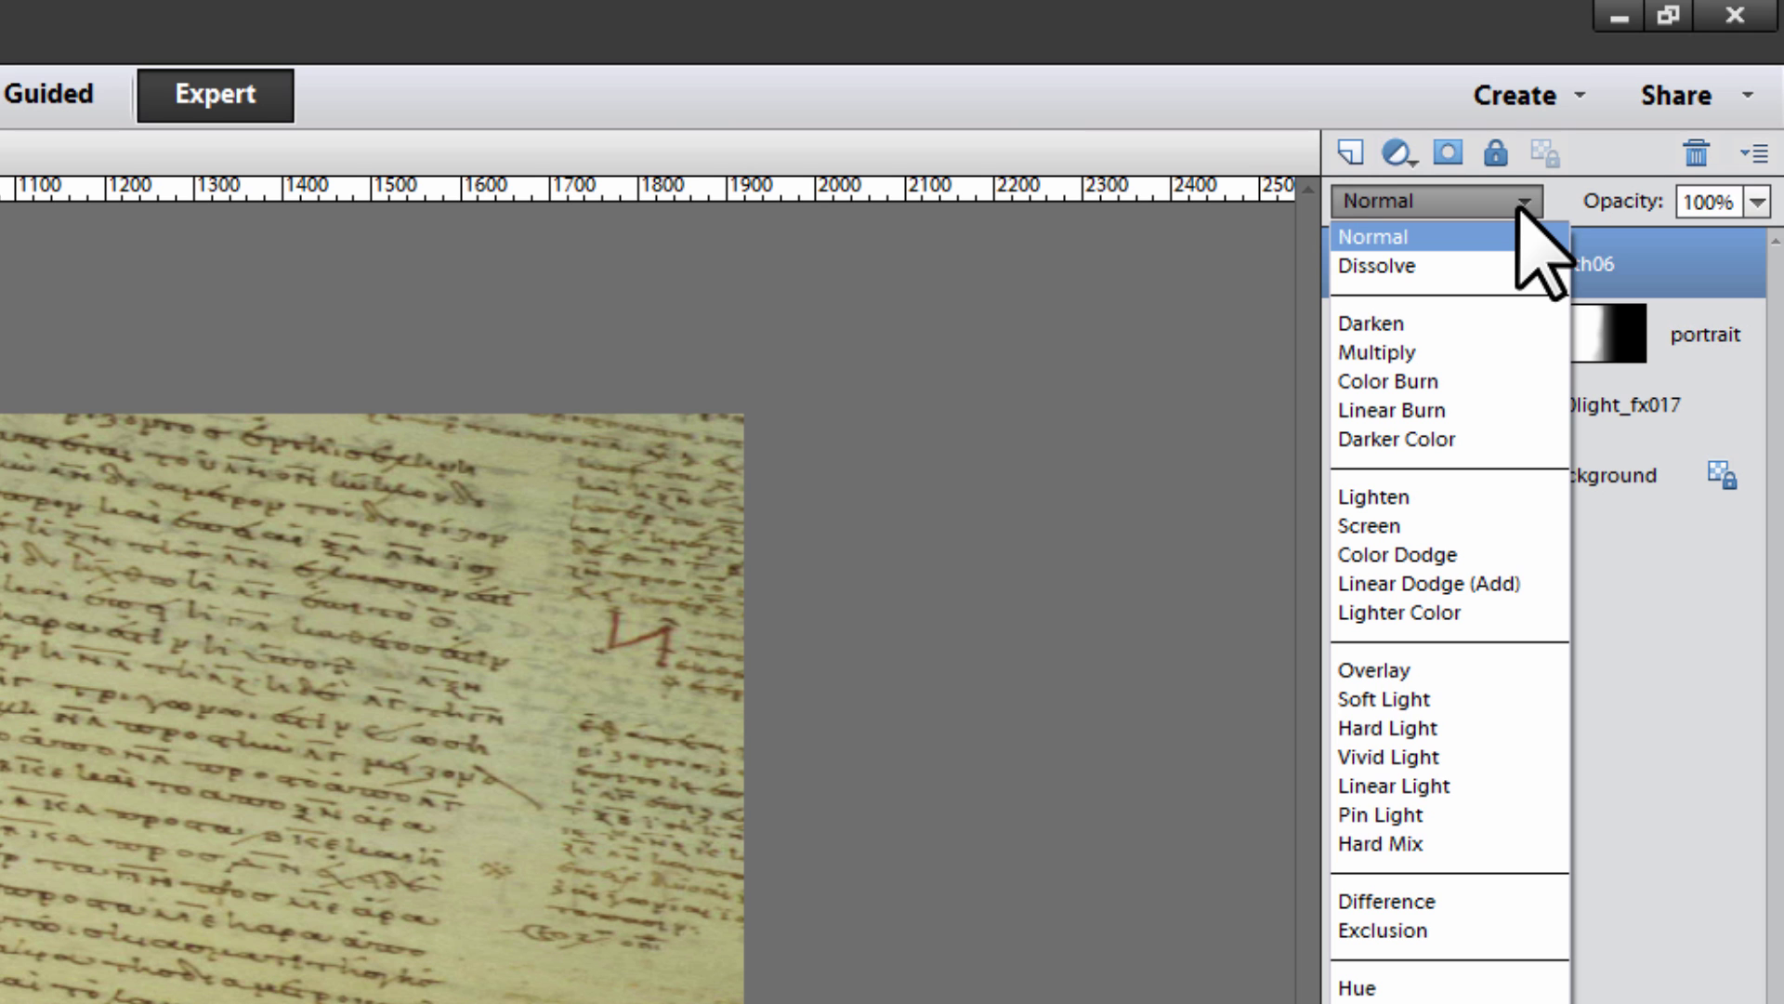
click(1403, 668)
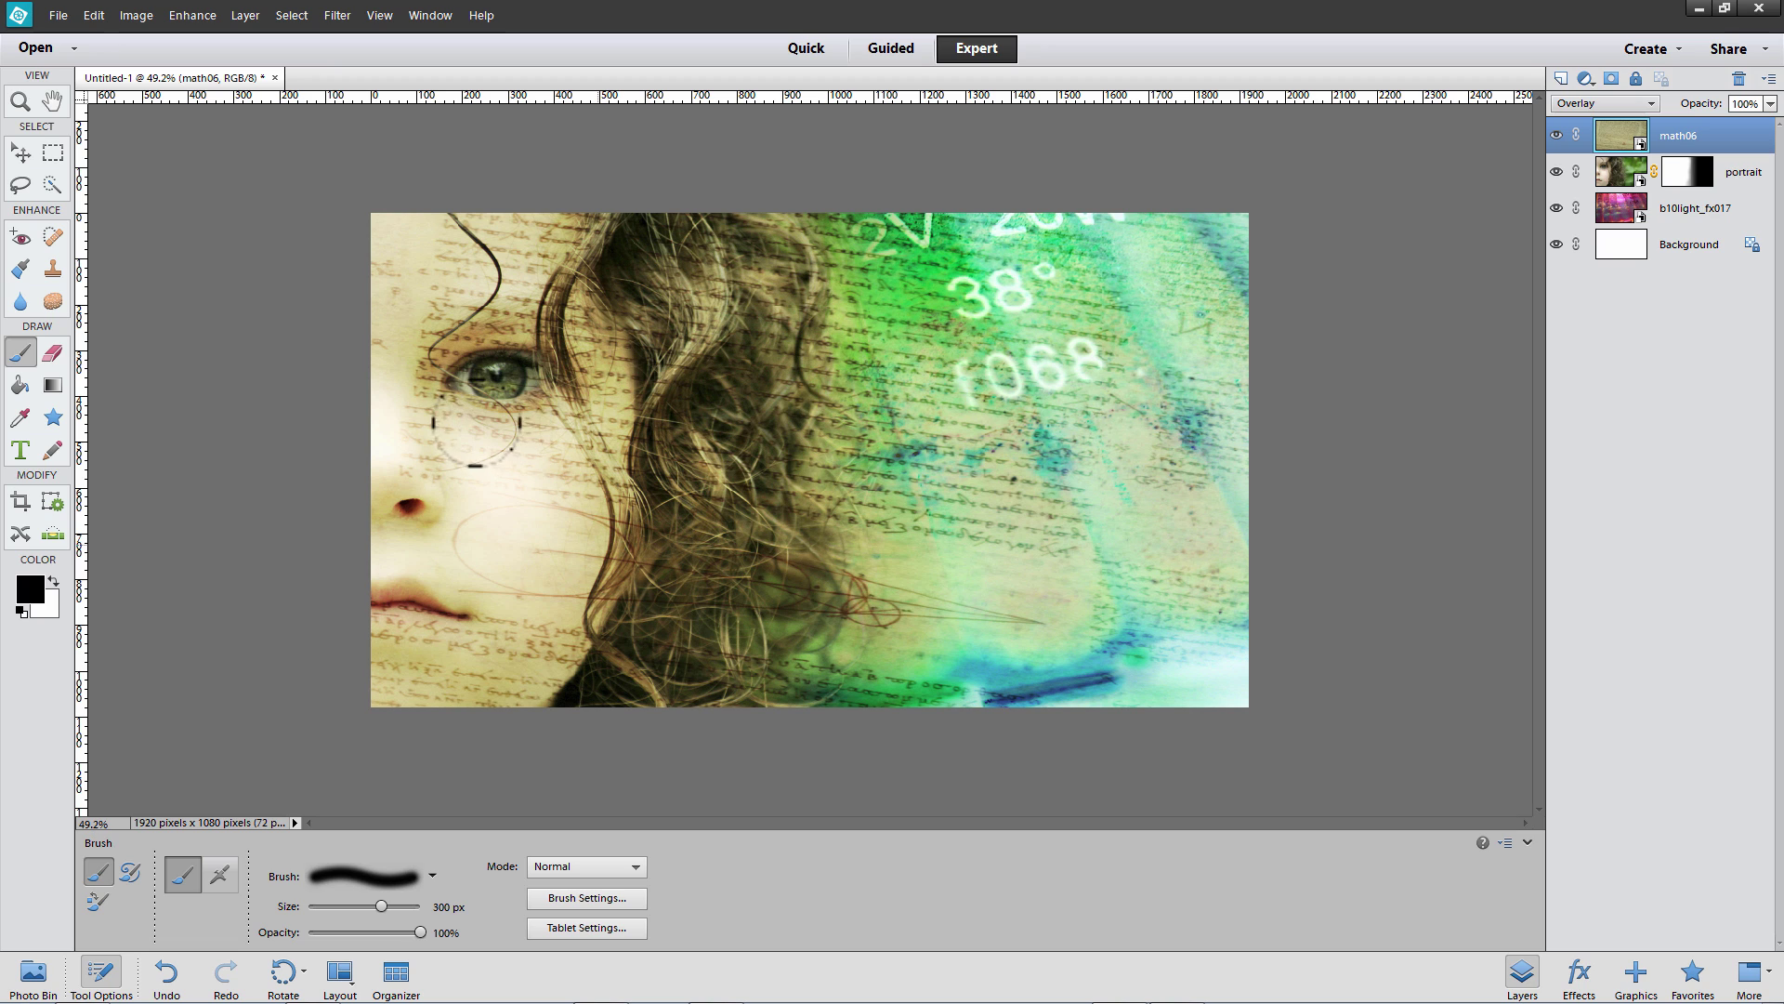
Step: Add a layer mask to math06 and paint black over the girl's face and hair with the soft 300 px brush
click(1612, 80)
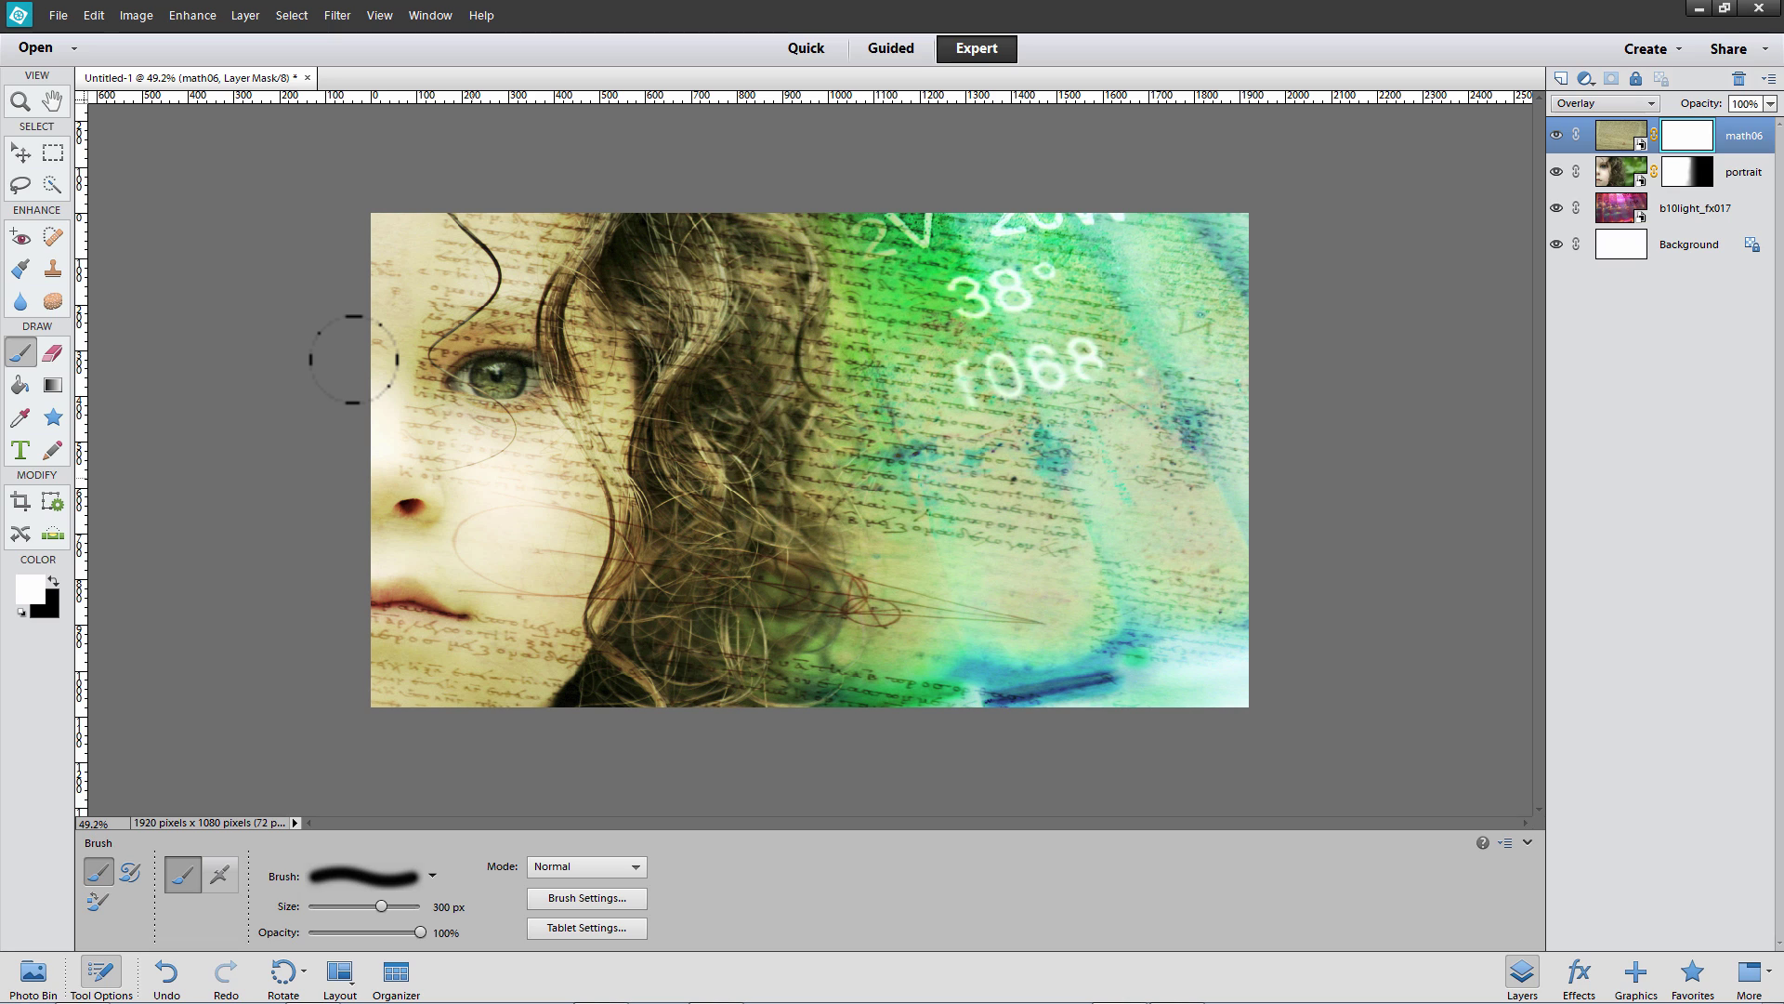
click(51, 580)
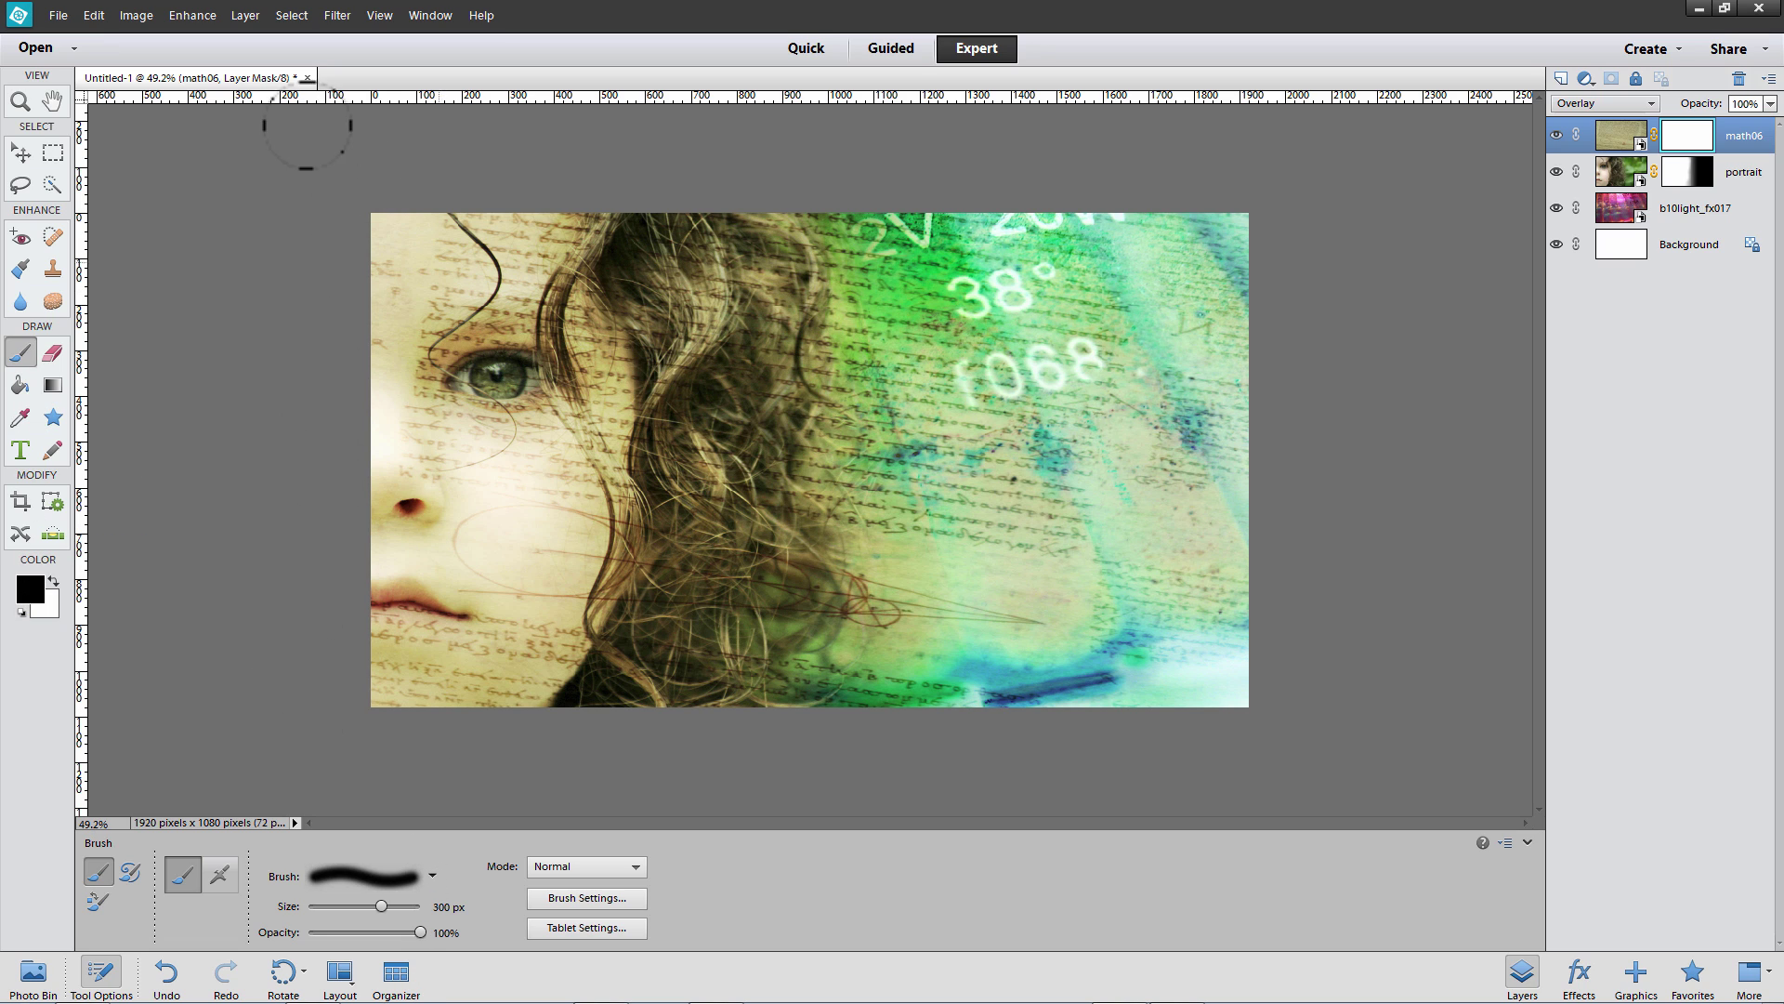
mouse_move(299, 140)
mouse_down()
mouse_move(448, 143)
mouse_move(259, 210)
mouse_move(500, 254)
mouse_move(267, 277)
mouse_move(467, 324)
mouse_move(322, 342)
mouse_move(274, 369)
mouse_move(483, 346)
mouse_move(510, 304)
mouse_move(412, 513)
mouse_move(364, 561)
mouse_move(284, 466)
mouse_move(249, 503)
mouse_move(290, 564)
mouse_move(461, 523)
mouse_move(523, 480)
mouse_move(550, 387)
mouse_move(534, 155)
mouse_move(484, 110)
mouse_move(467, 167)
mouse_move(590, 206)
mouse_move(590, 318)
mouse_move(619, 220)
mouse_move(595, 158)
mouse_move(525, 203)
mouse_move(553, 421)
mouse_move(490, 572)
mouse_move(543, 551)
mouse_move(391, 567)
mouse_up()
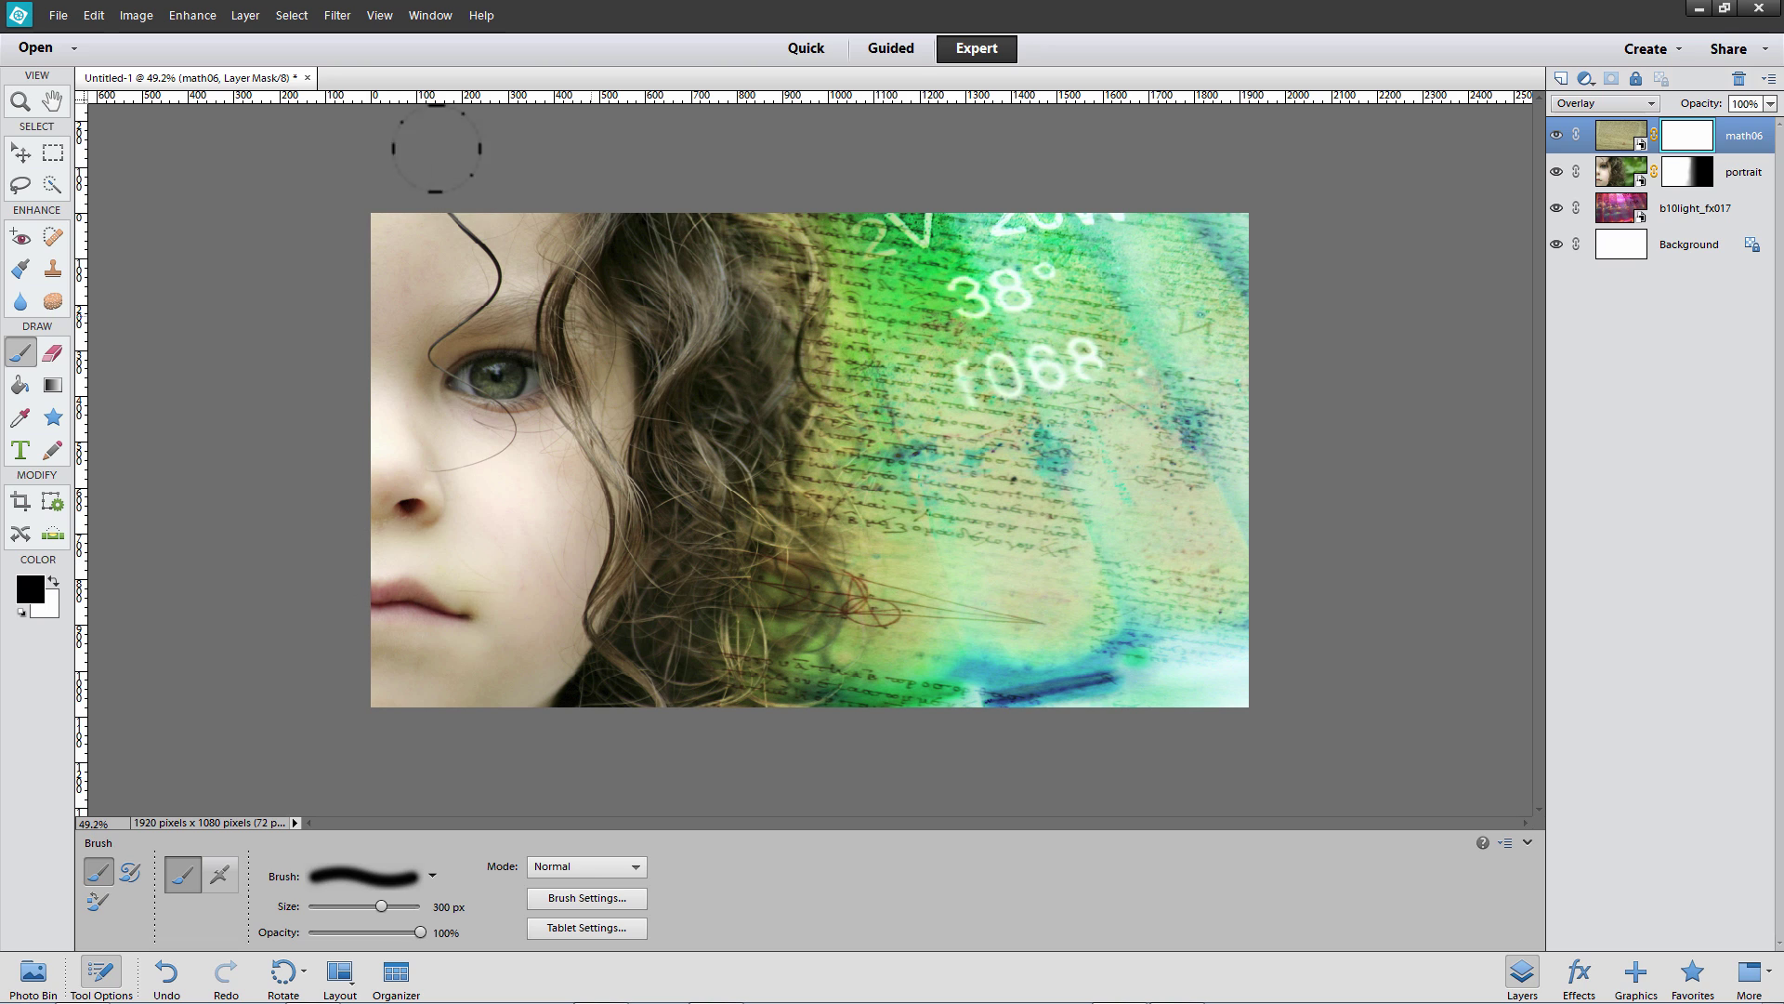